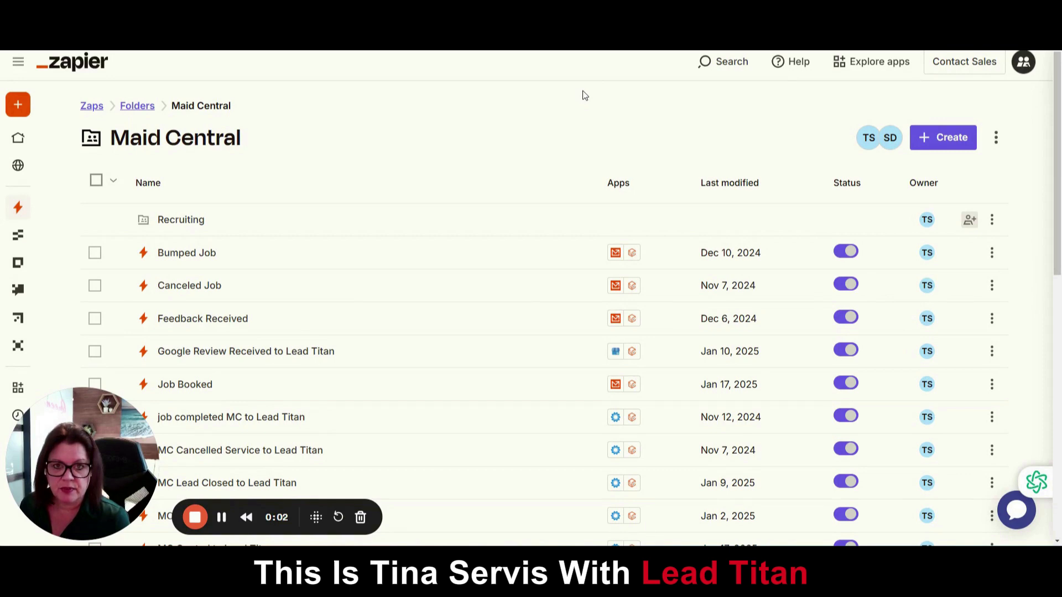
# Show the Maid Central folder's Zaps with the Create menu's new Zap and subfolder options
pyautogui.moveTo(108, 442); pyautogui.dragTo(894, 91)
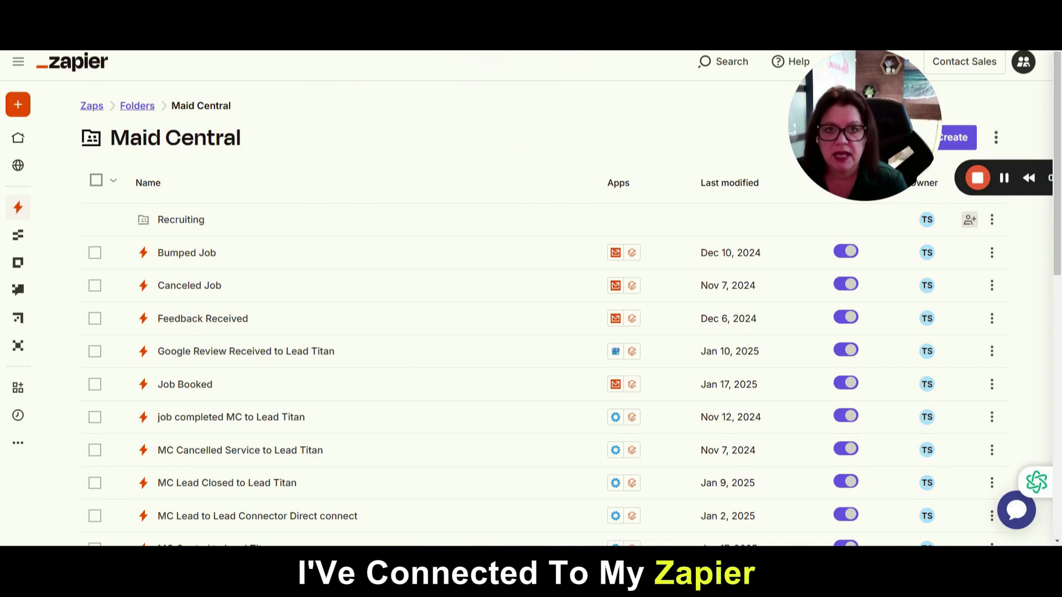
pyautogui.moveTo(826, 141); pyautogui.dragTo(562, 171)
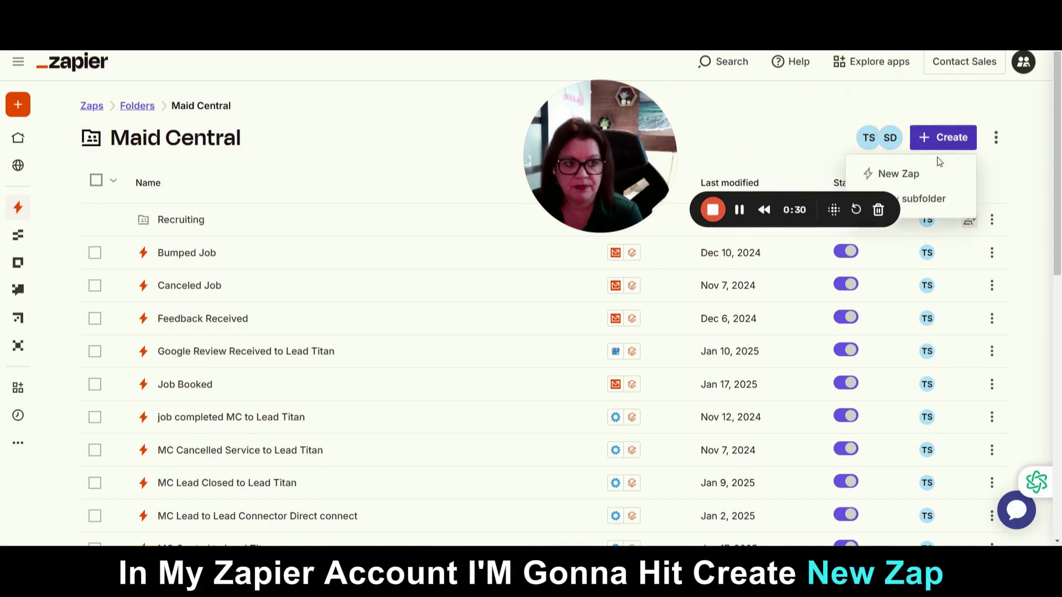
# Start a new Untitled Zap in Maid Central and begin choosing its trigger app
pyautogui.click(934, 171)
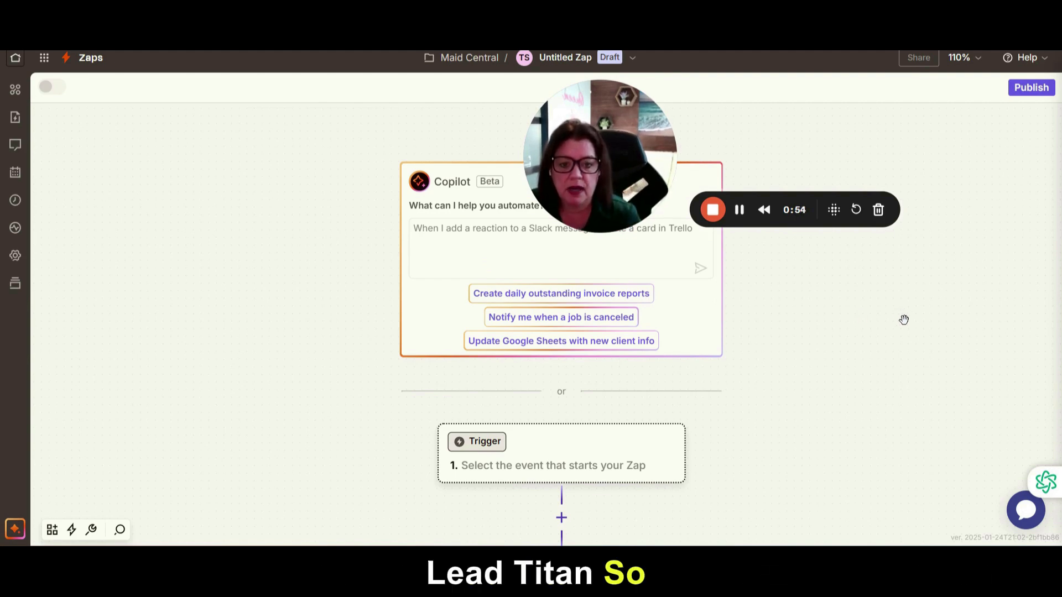
pyautogui.scroll(-3, 799, 299)
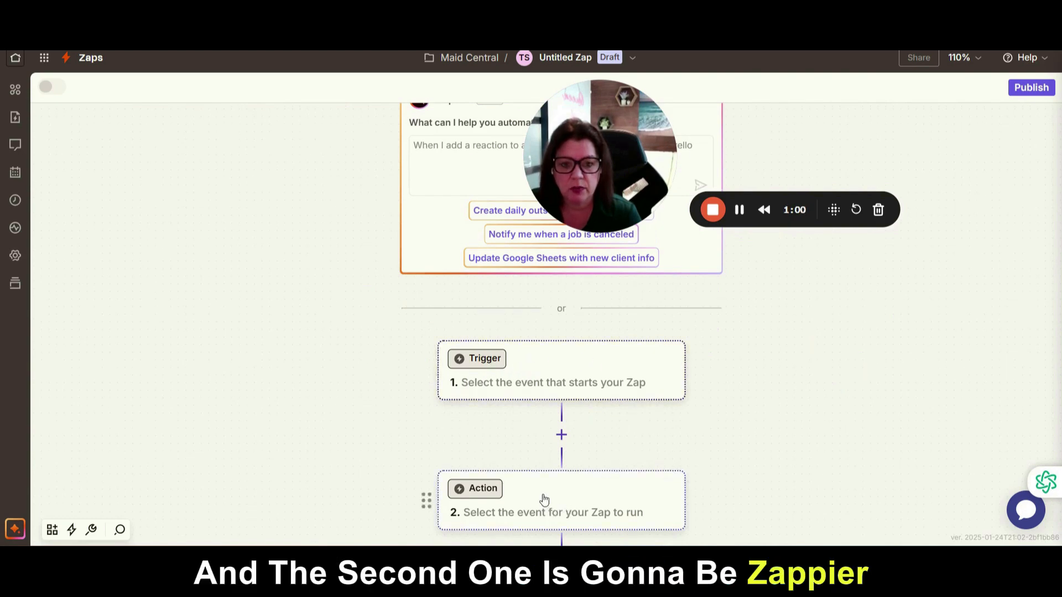
pyautogui.click(552, 366)
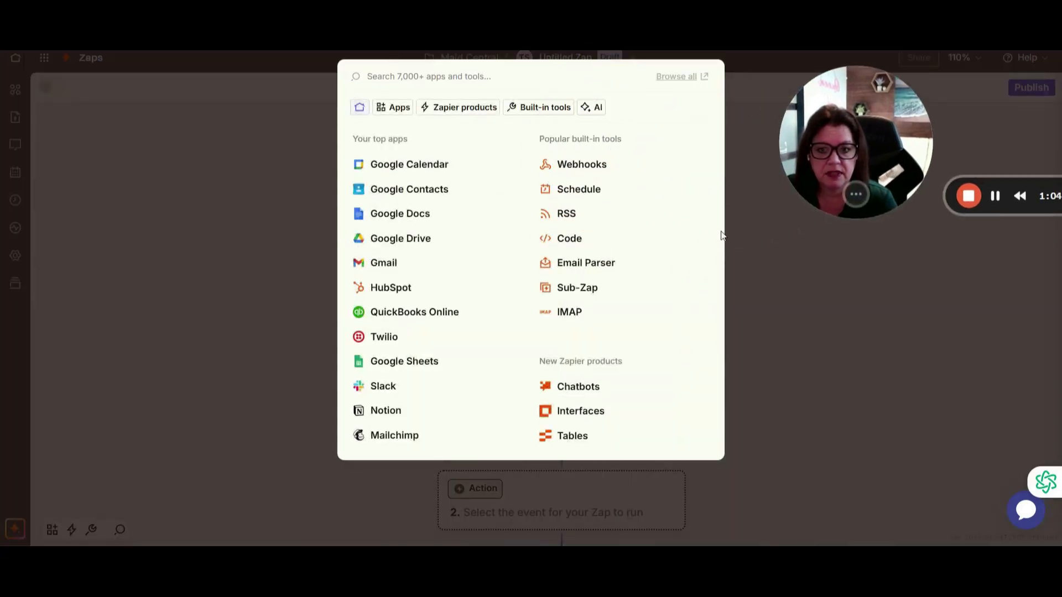
# Search 'maid' and make MaidCentral the trigger app
pyautogui.click(395, 75)
pyautogui.write('maid')
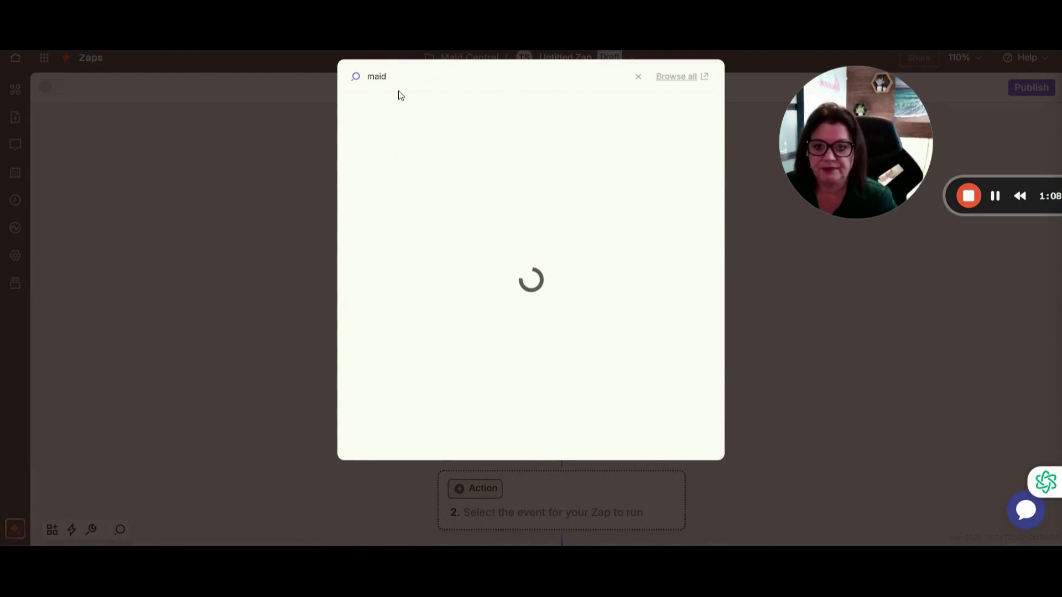
pyautogui.click(412, 154)
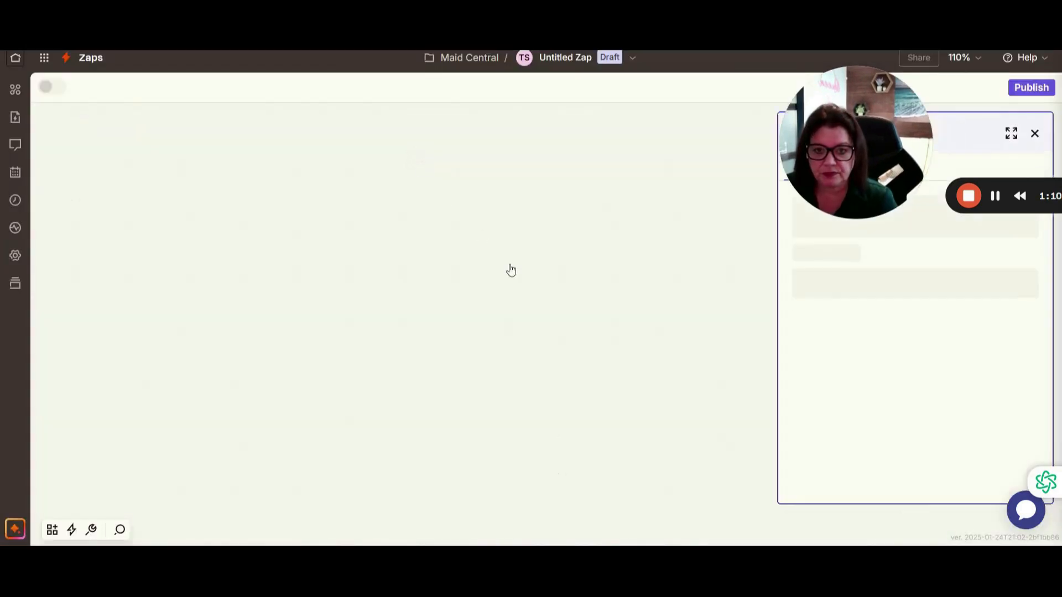
pyautogui.moveTo(880, 145); pyautogui.dragTo(119, 127)
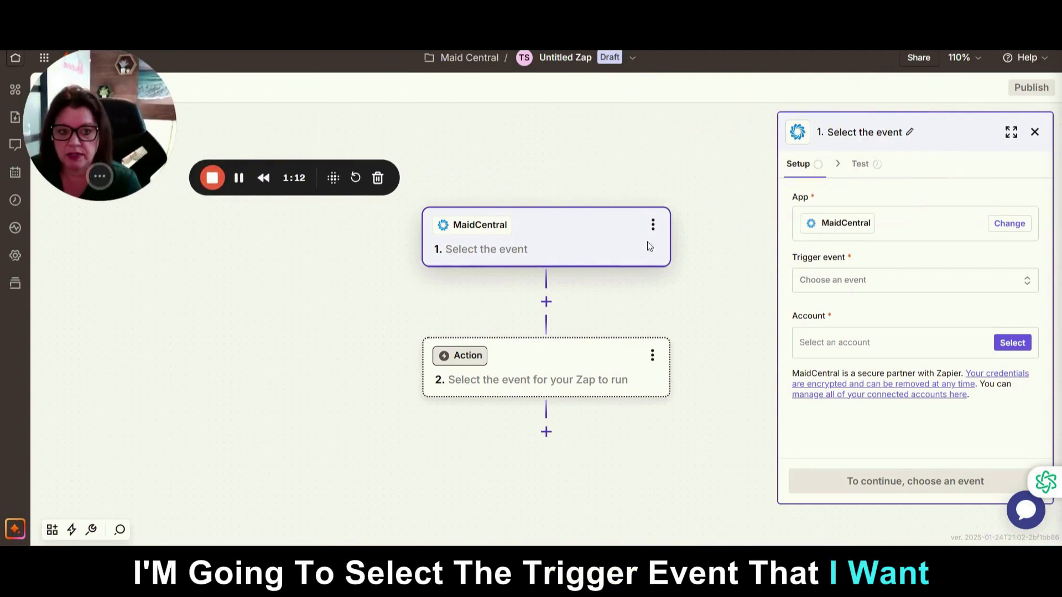
# Set Cancelled Service as the MaidCentral trigger event and complete the trigger setup
pyautogui.click(815, 287)
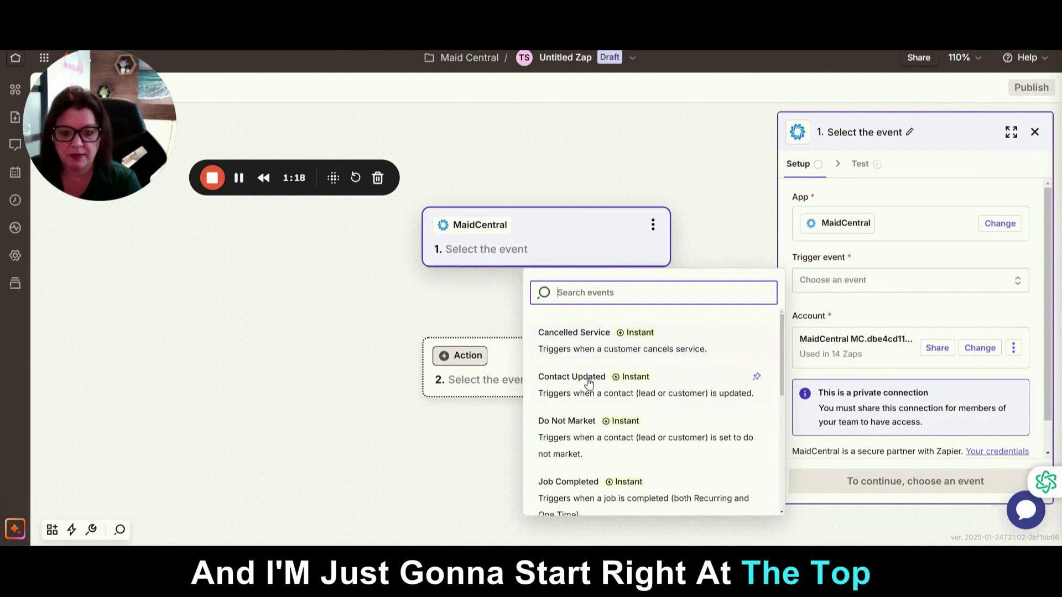
pyautogui.scroll(-2, 689, 422)
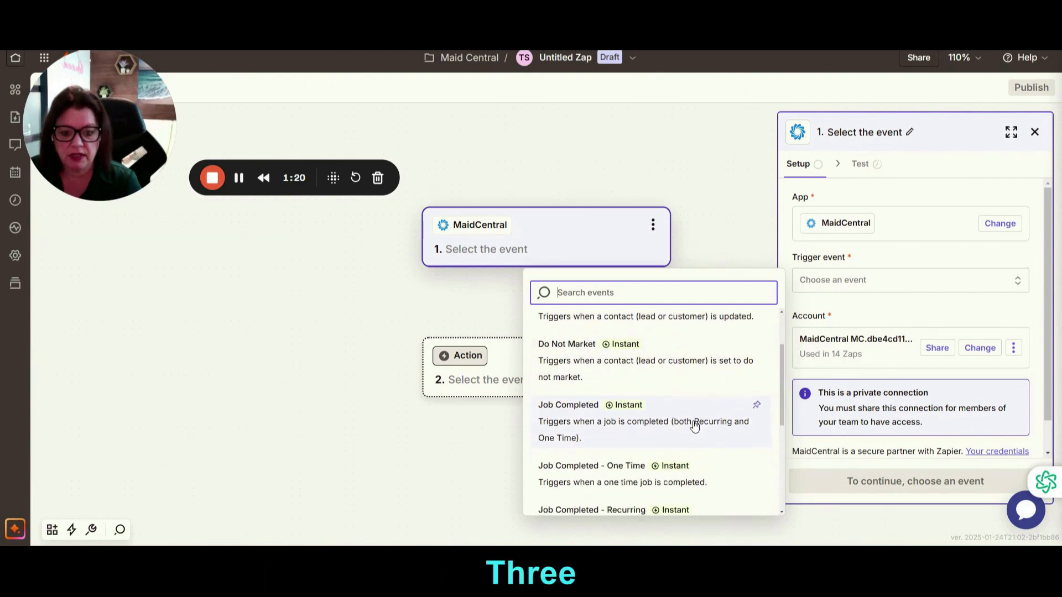
pyautogui.scroll(-3, 706, 465)
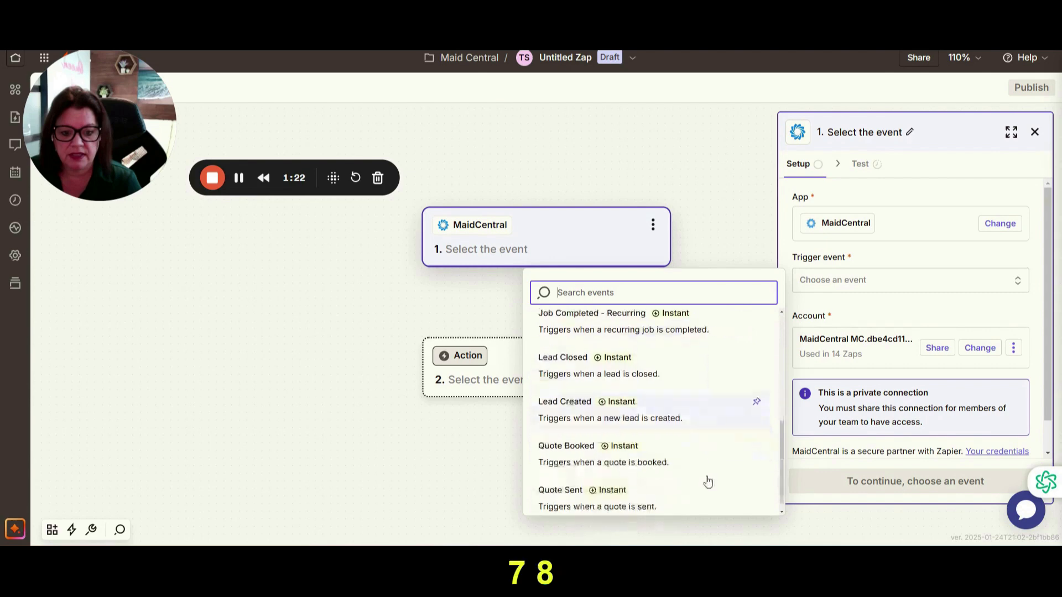
pyautogui.scroll(5, 711, 463)
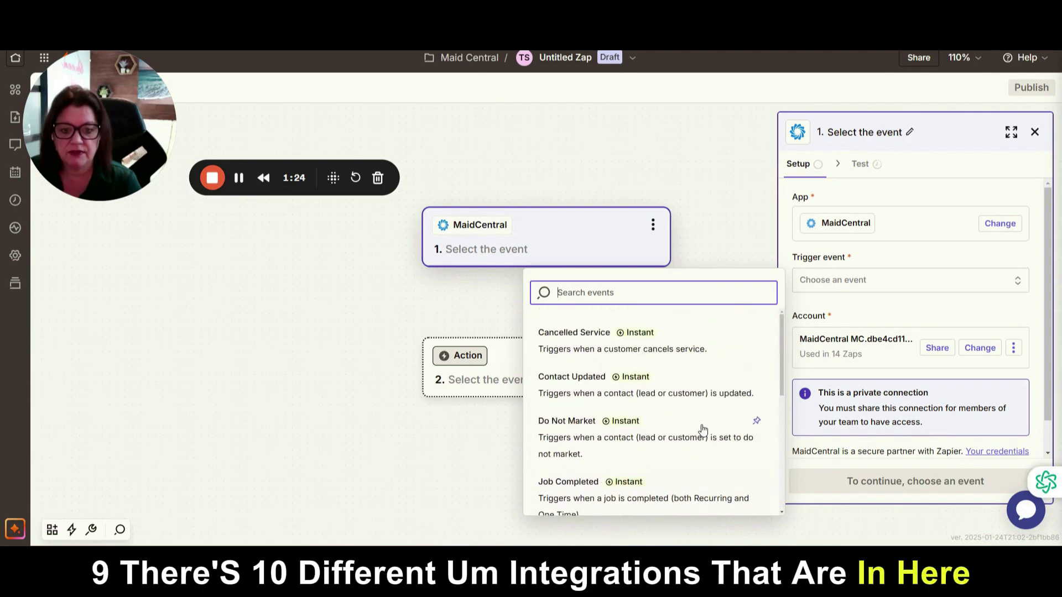
pyautogui.scroll(-4, 704, 441)
pyautogui.scroll(5, 664, 476)
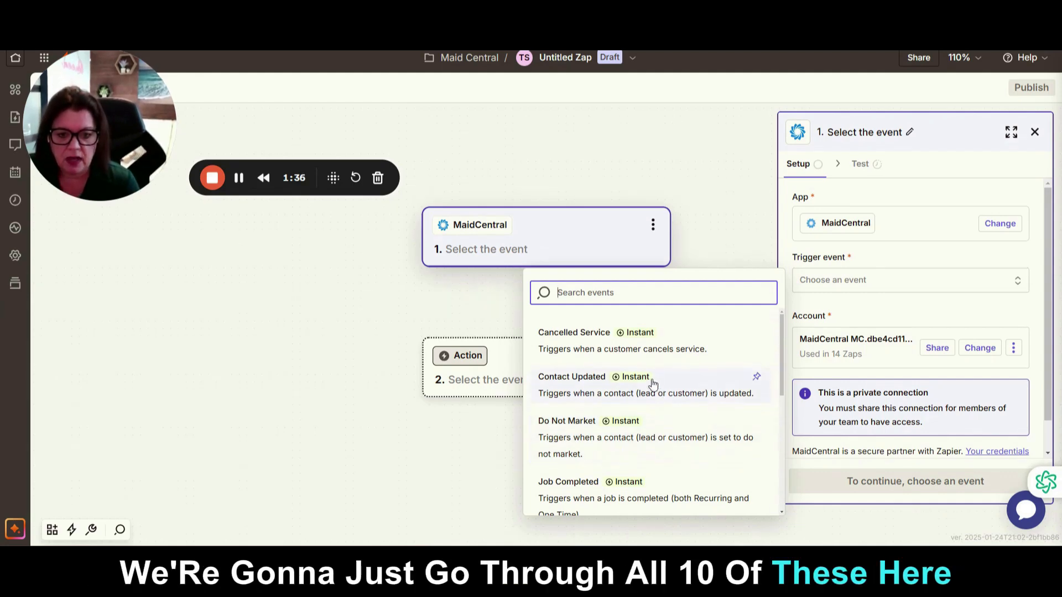
pyautogui.click(583, 347)
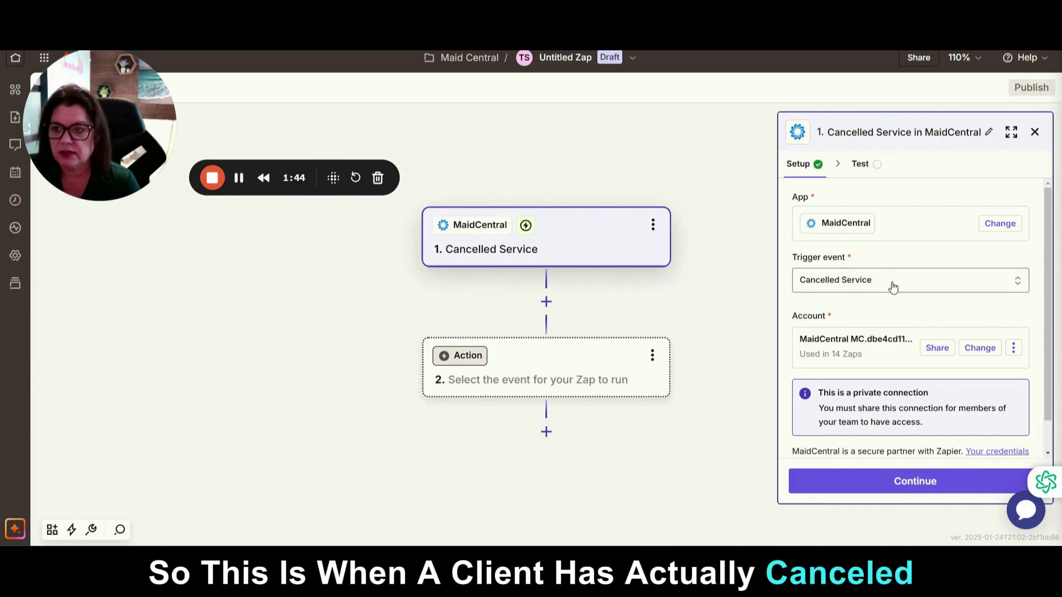
pyautogui.scroll(-1, 893, 286)
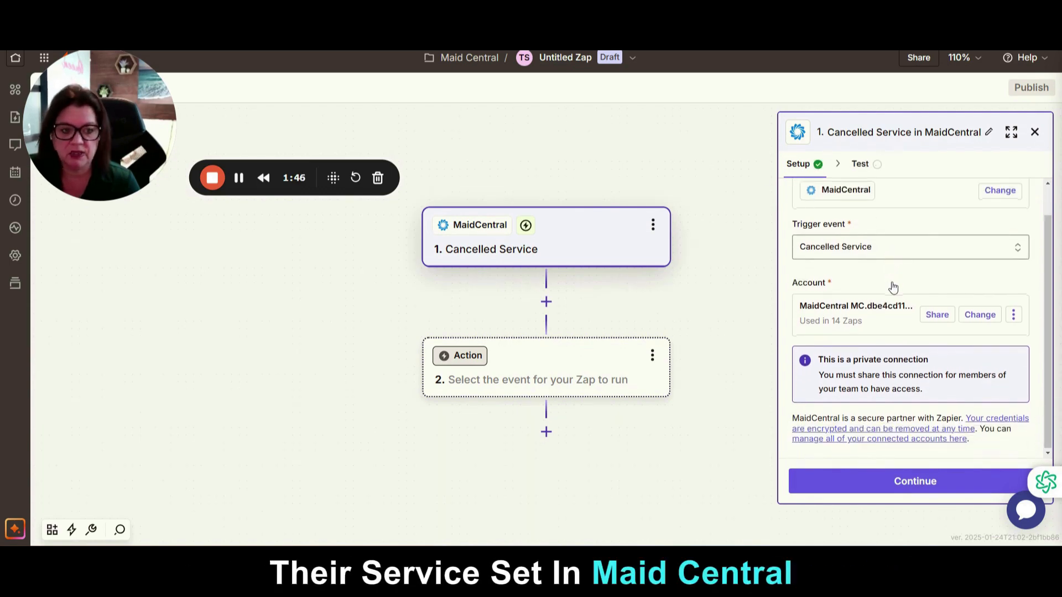
pyautogui.click(891, 485)
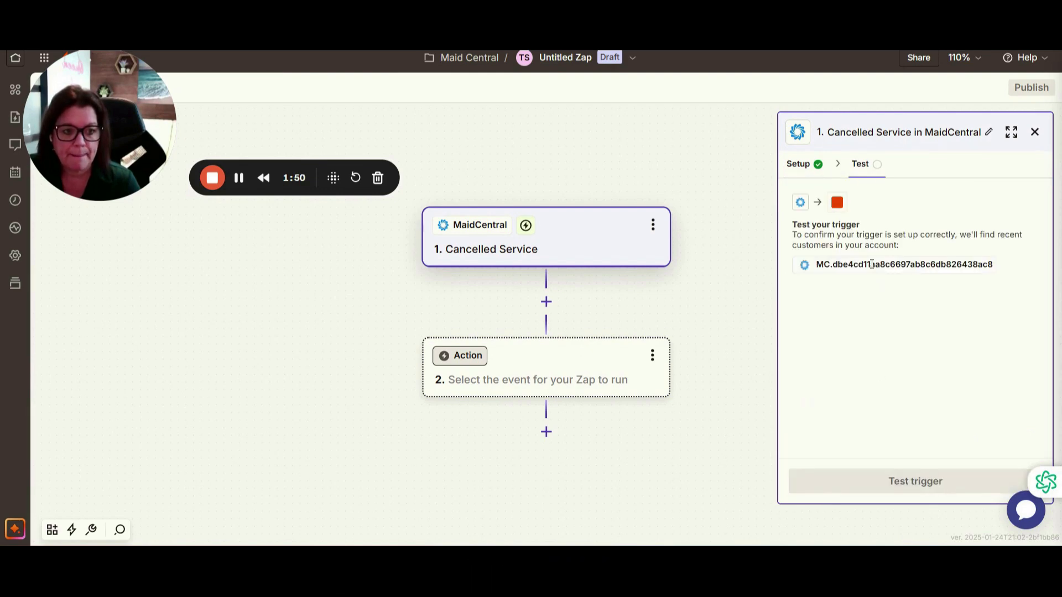
pyautogui.click(537, 370)
# Search 'lead', make LeadConnector the action app, and browse its action events
pyautogui.moveTo(324, 180); pyautogui.dragTo(256, 497)
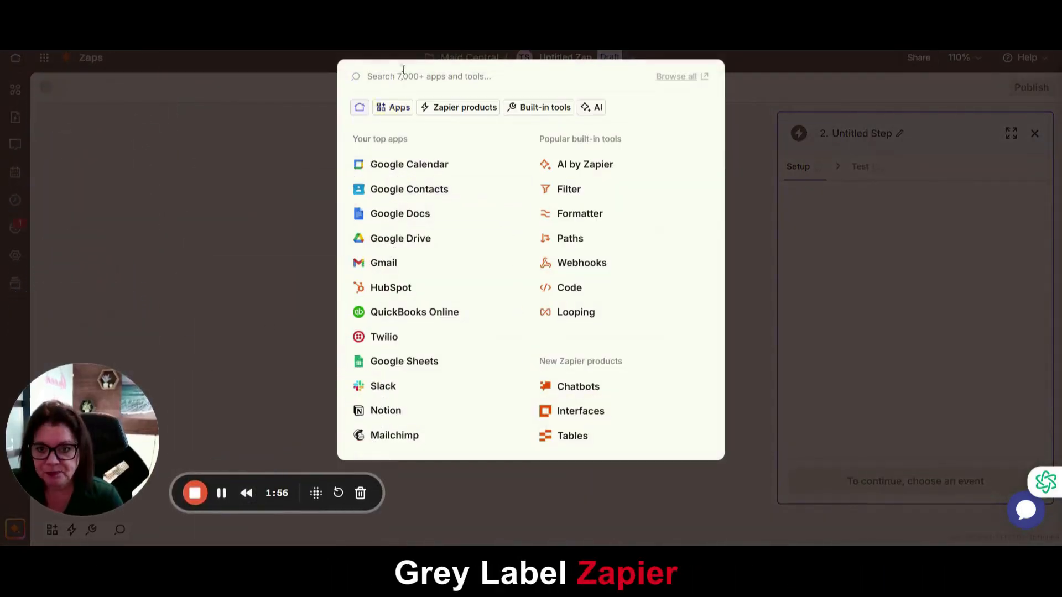
pyautogui.write('lead')
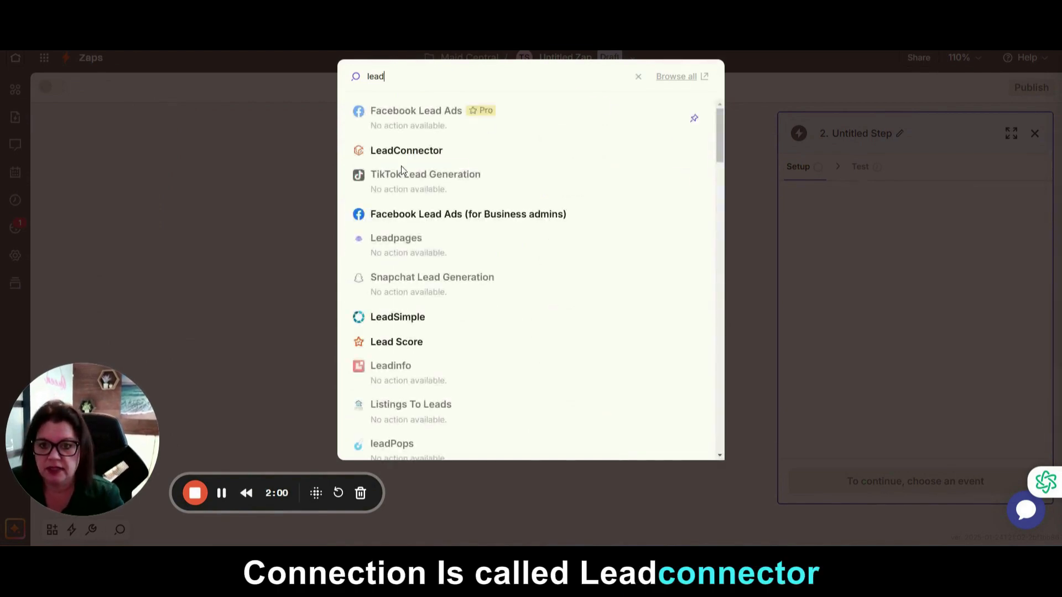
pyautogui.click(381, 158)
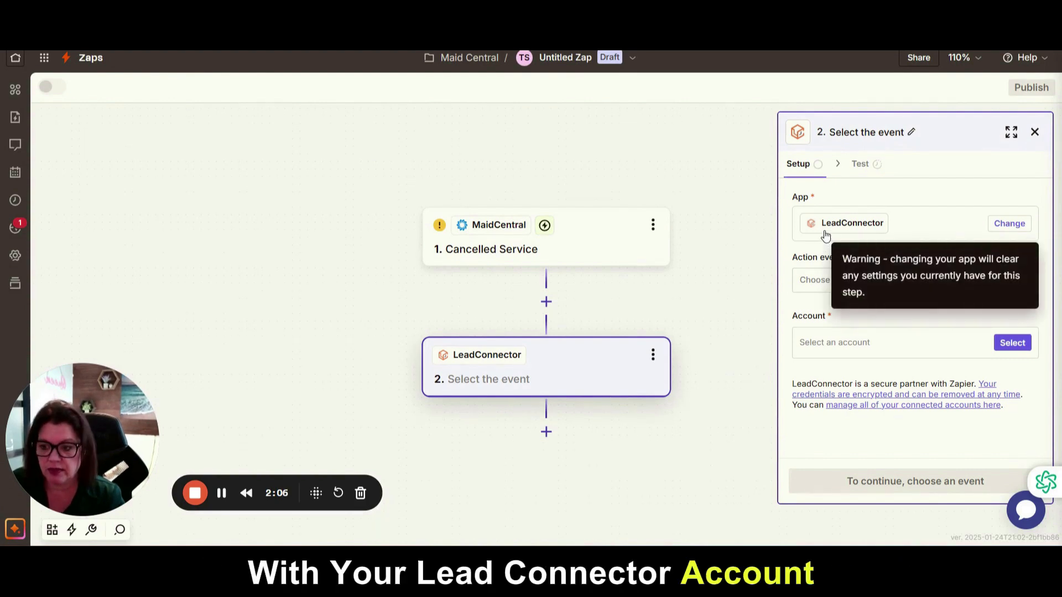
pyautogui.click(817, 288)
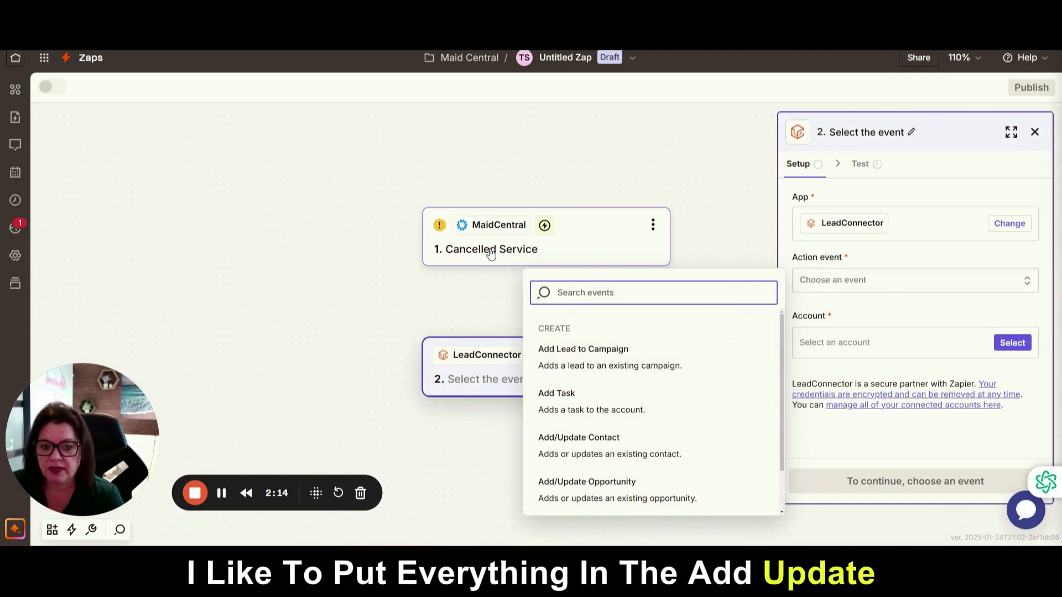
pyautogui.scroll(-1, 597, 492)
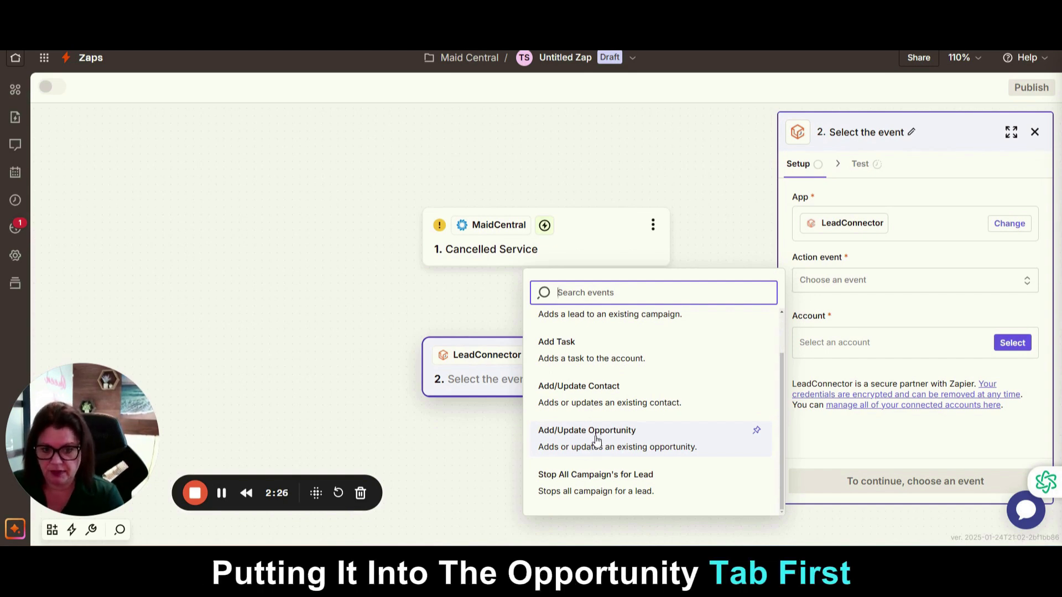
pyautogui.scroll(2, 595, 442)
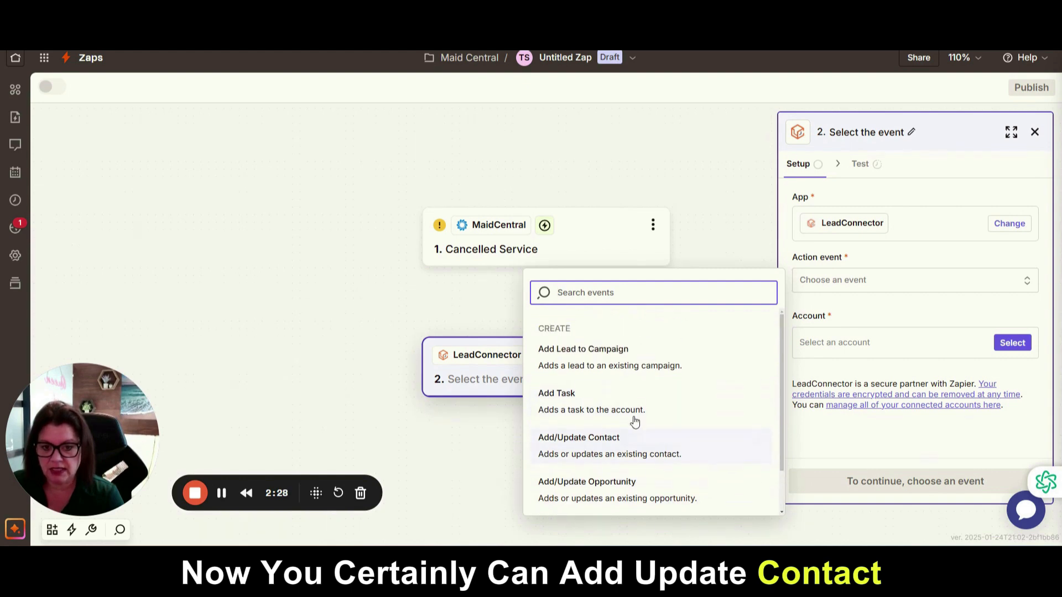
pyautogui.scroll(-1, 628, 425)
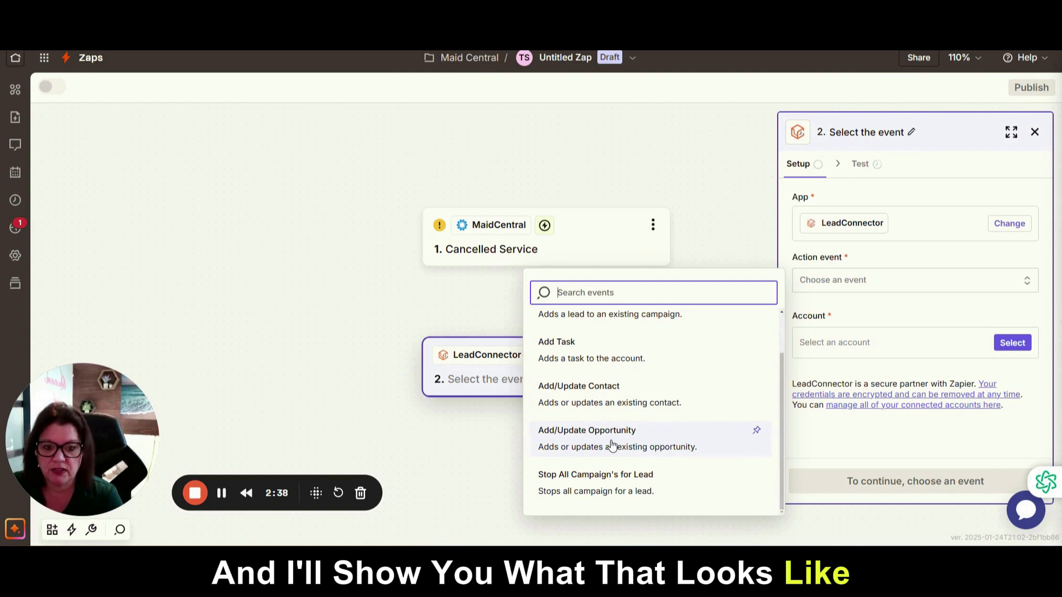
# Set the action event to Add/Update Opportunity using the existing LeadConnector account
pyautogui.click(612, 445)
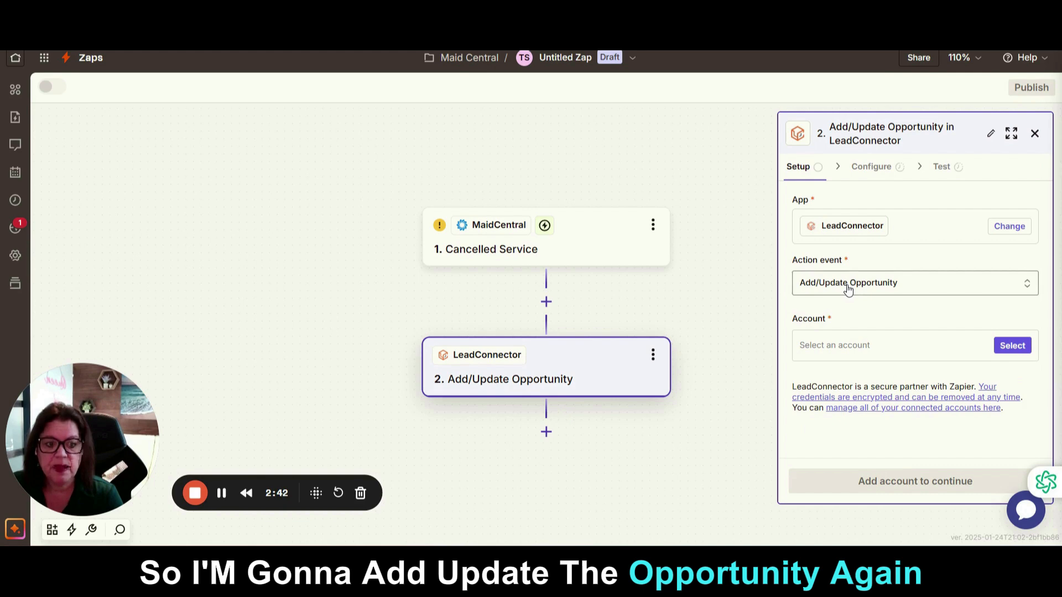
pyautogui.click(1006, 348)
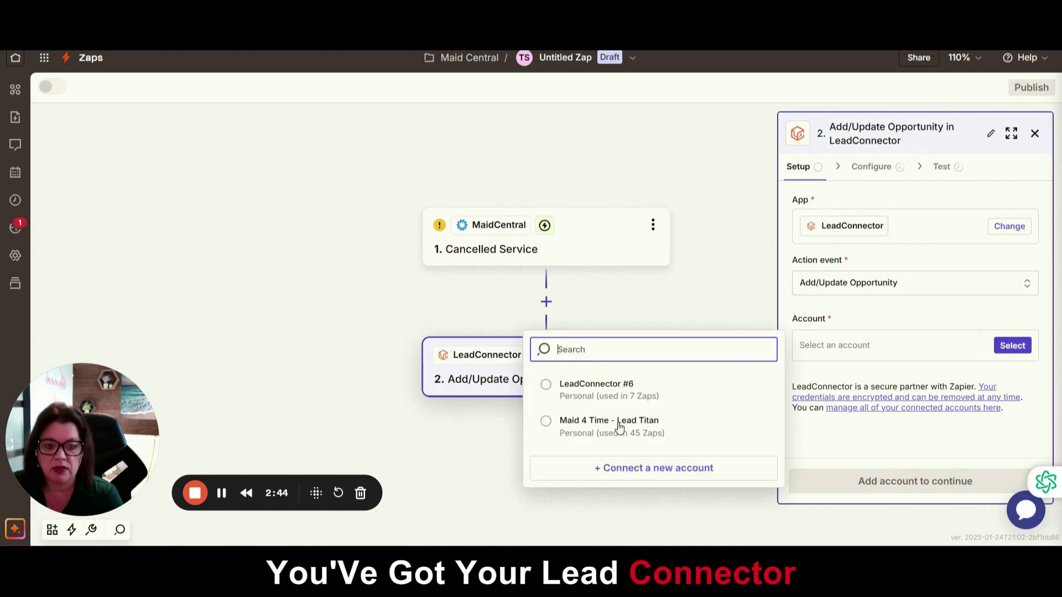
pyautogui.click(587, 434)
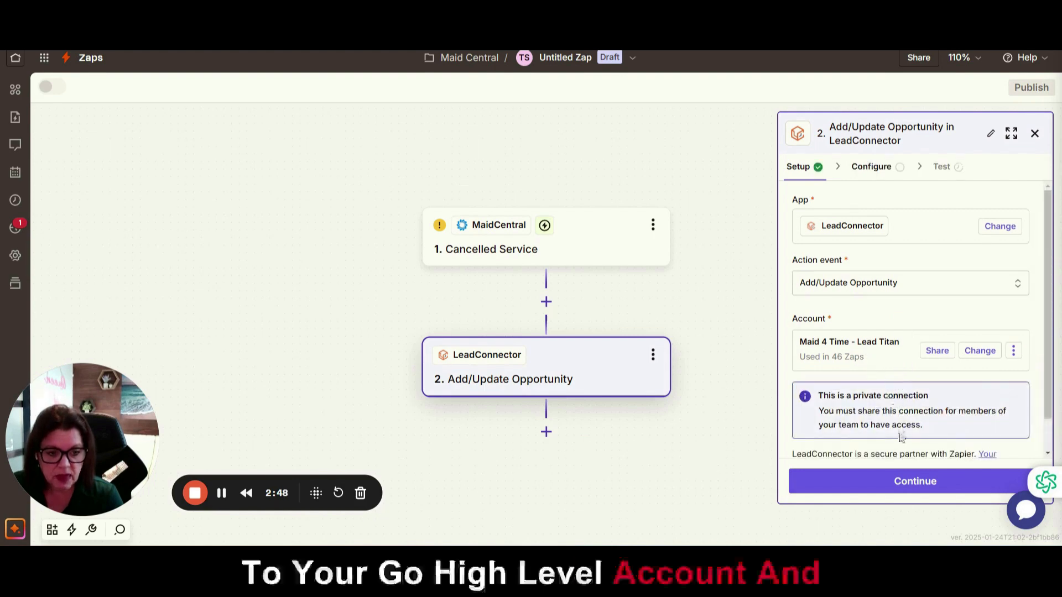
pyautogui.scroll(-1, 903, 437)
pyautogui.click(913, 483)
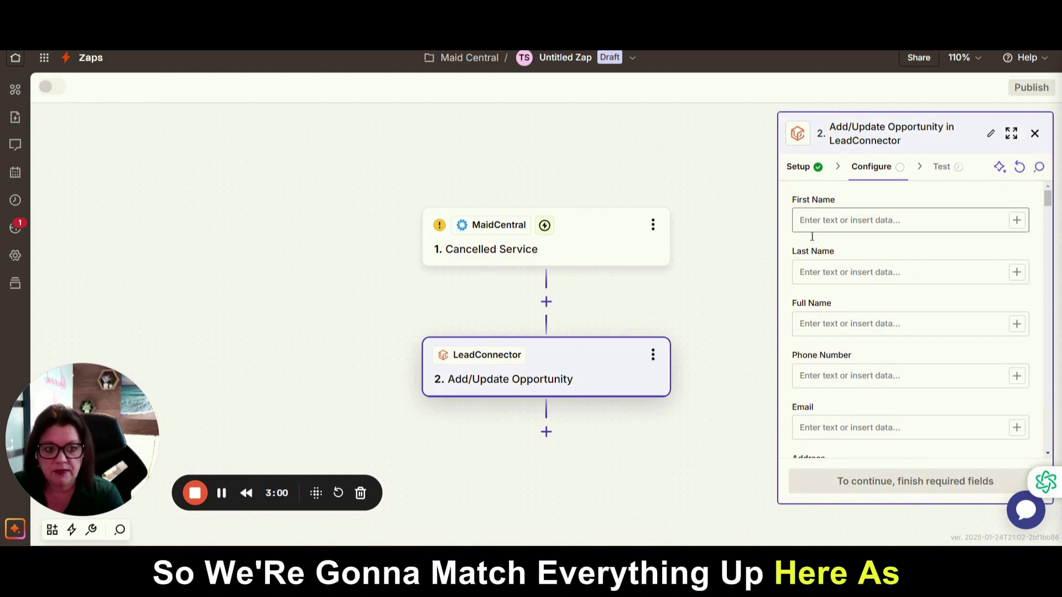
# Review the opportunity fields, closing First Name's data choices without inserting anything
pyautogui.scroll(-2, 837, 397)
pyautogui.scroll(2, 880, 408)
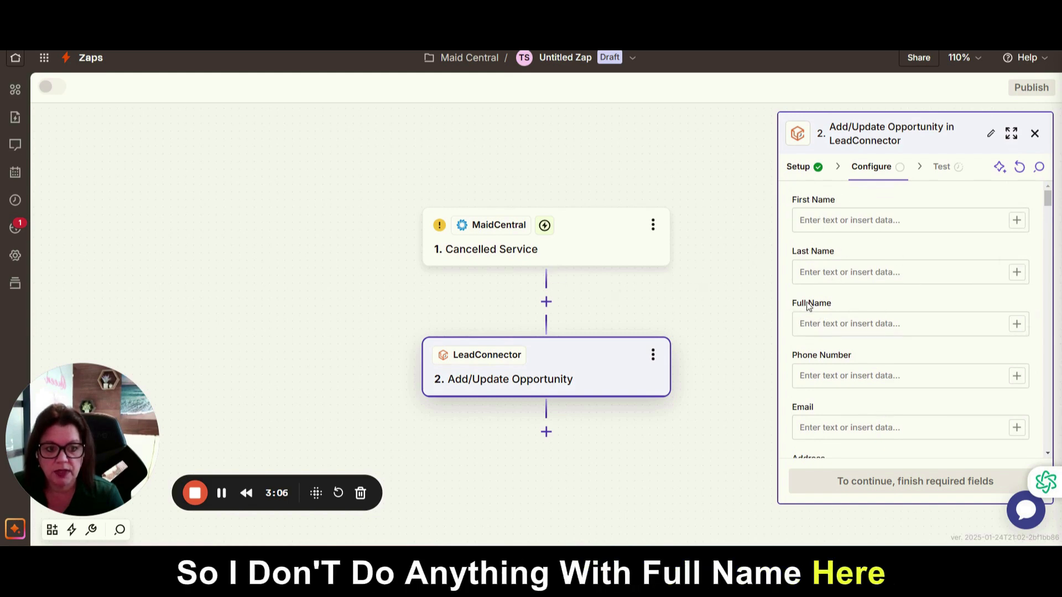
pyautogui.moveTo(804, 308); pyautogui.dragTo(832, 304)
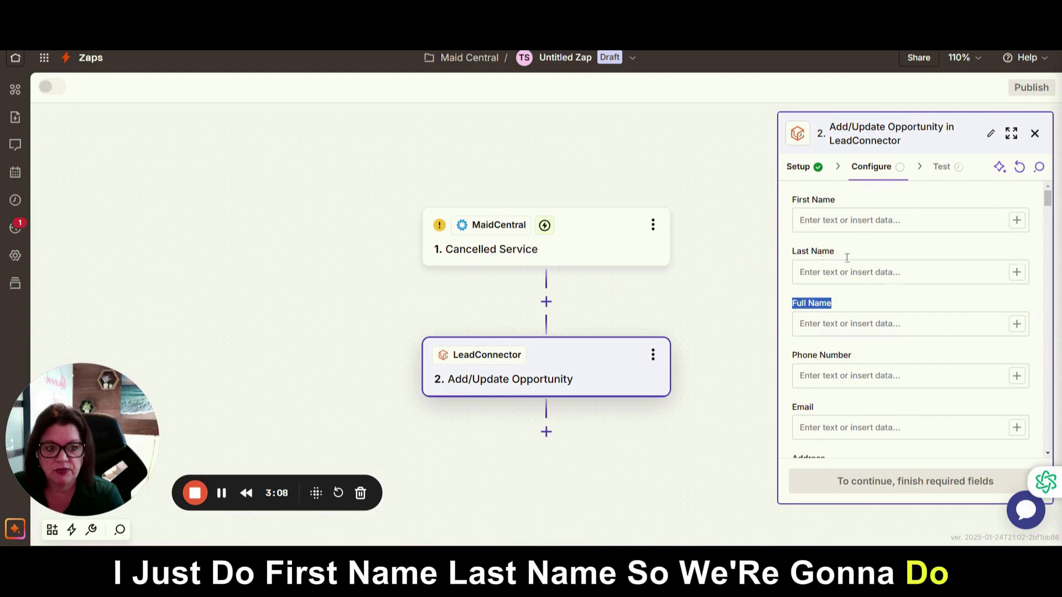
pyautogui.click(1017, 220)
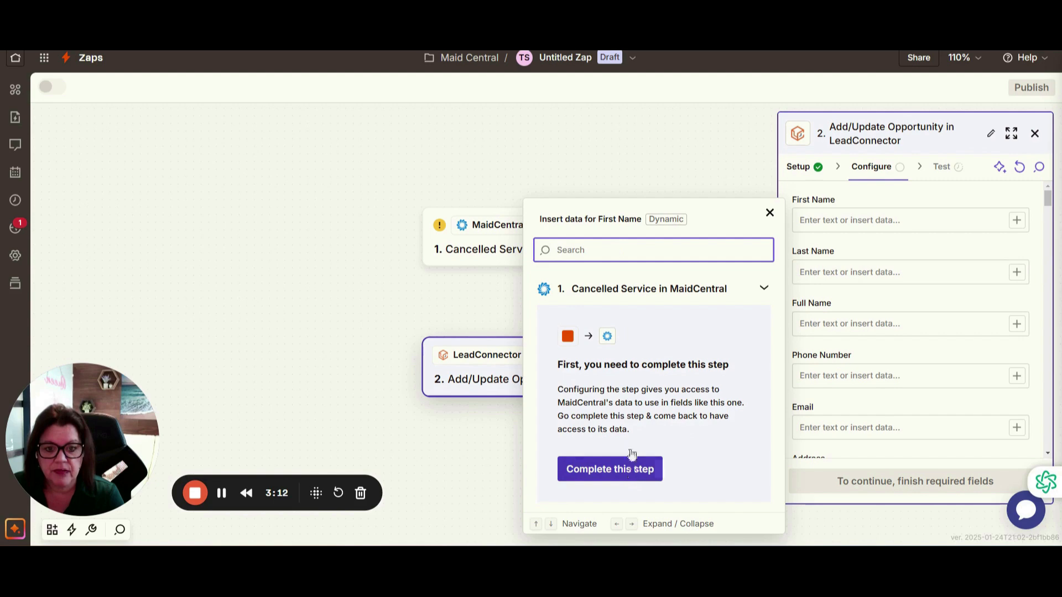
pyautogui.click(498, 456)
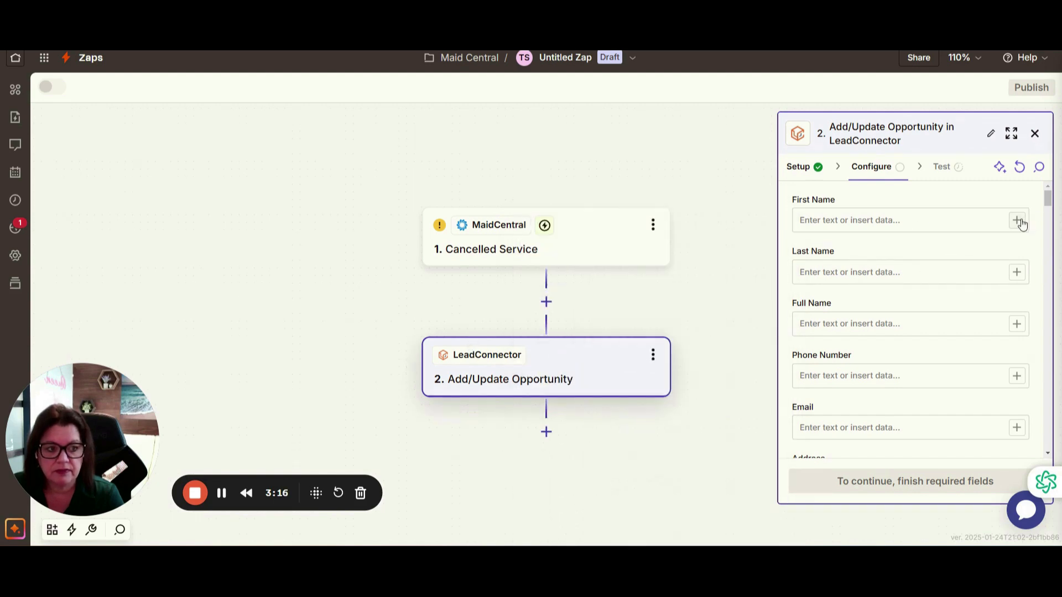
# Test the Cancelled Service trigger and continue with the first sample customer record
pyautogui.click(498, 259)
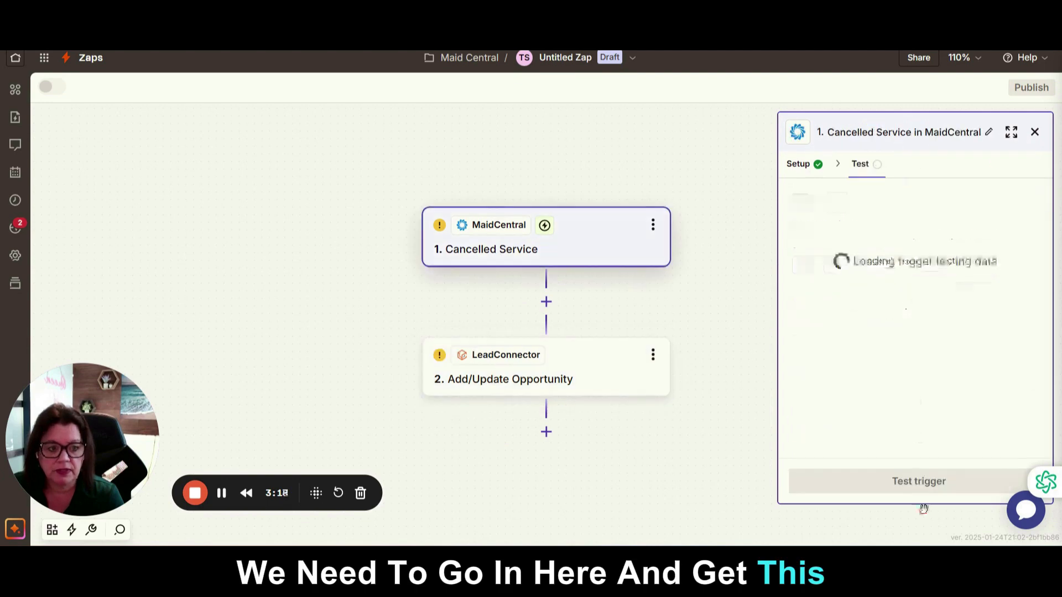
pyautogui.click(904, 493)
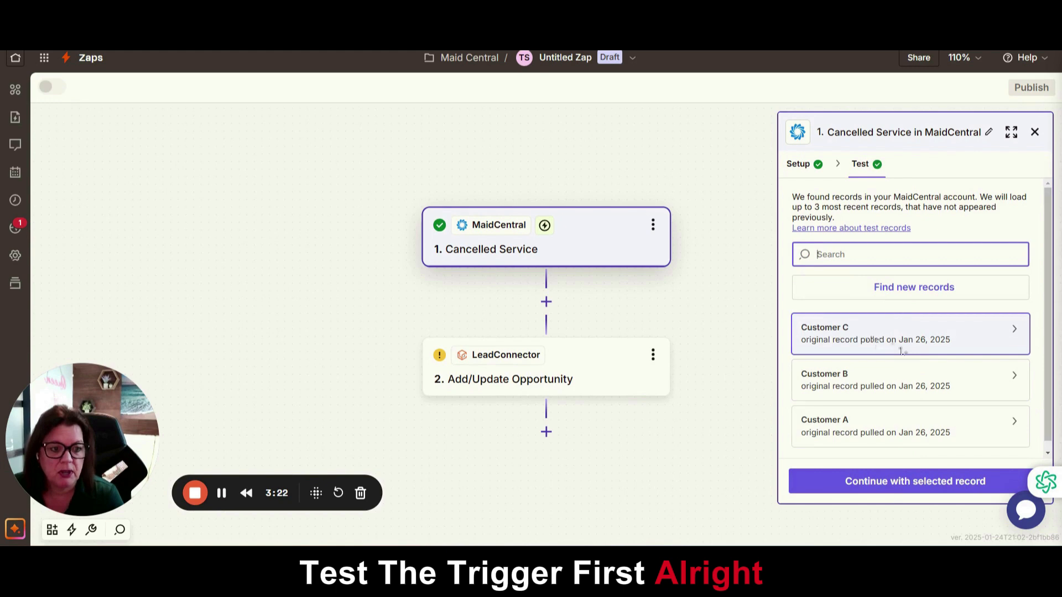
pyautogui.click(867, 338)
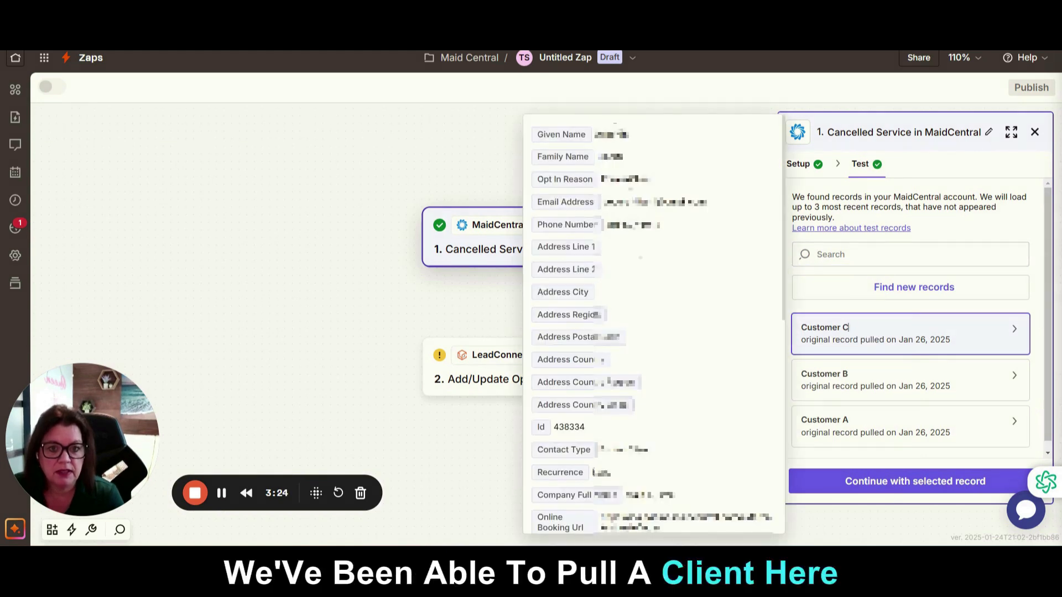
pyautogui.click(868, 481)
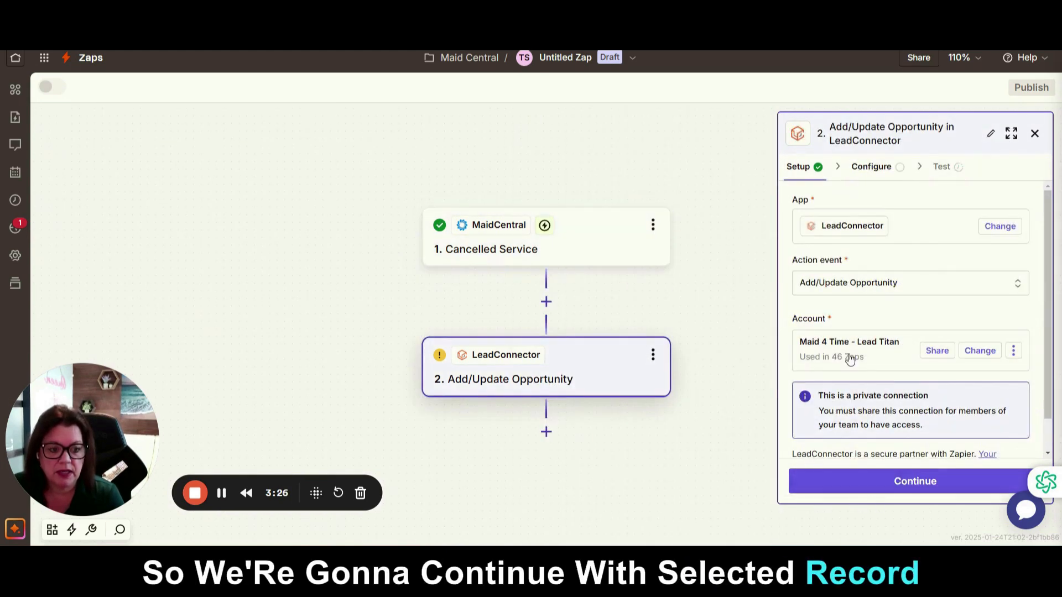
pyautogui.scroll(-2, 850, 359)
pyautogui.click(903, 481)
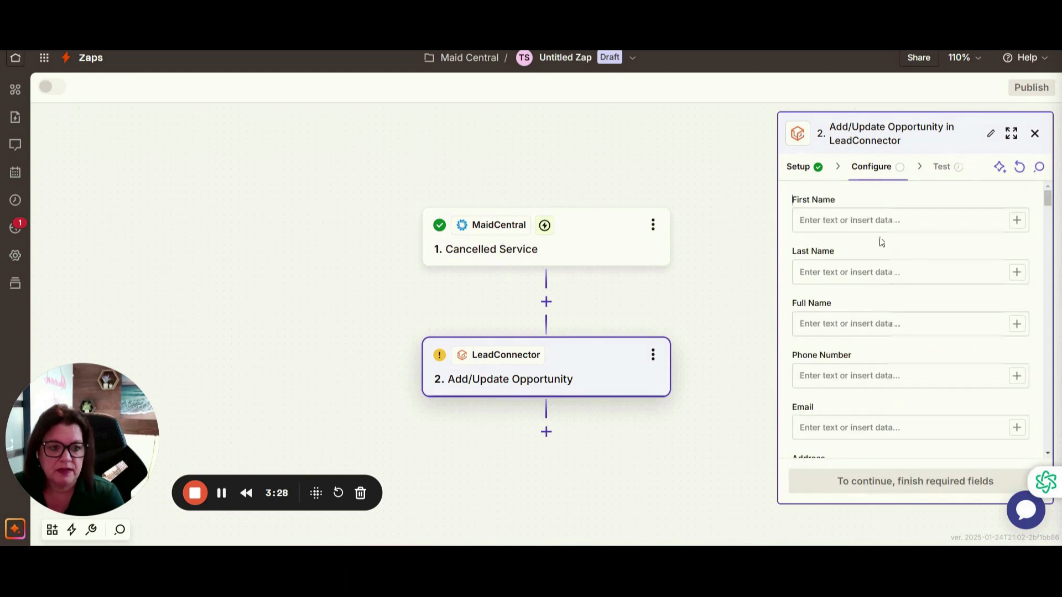
# Fill First Name with the MaidCentral Given Name, leaving Last Name empty
pyautogui.click(1017, 220)
pyautogui.click(645, 327)
pyautogui.click(1018, 272)
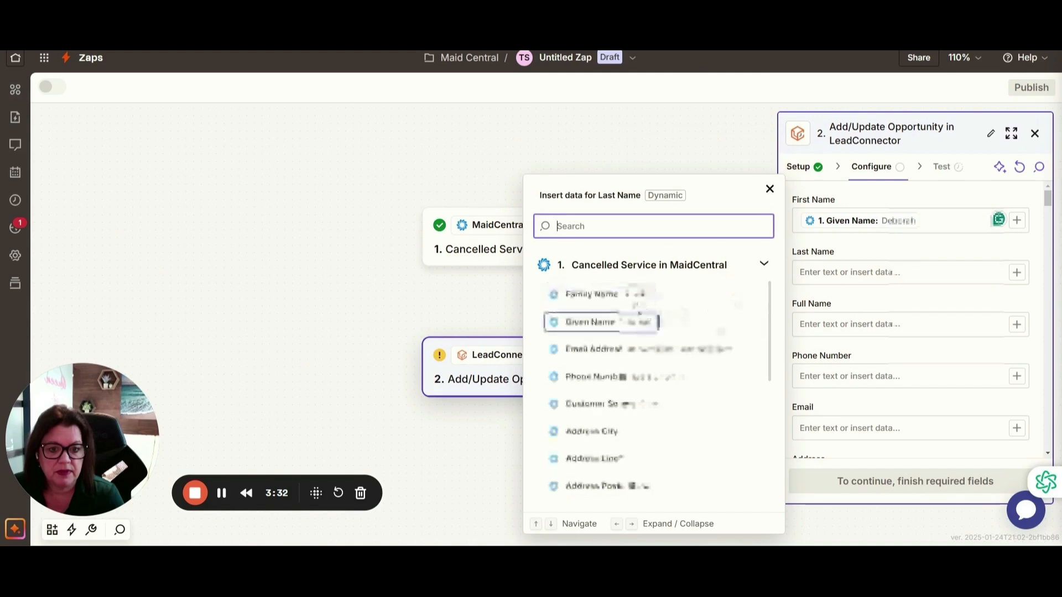
pyautogui.click(807, 339)
pyautogui.scroll(-2, 986, 350)
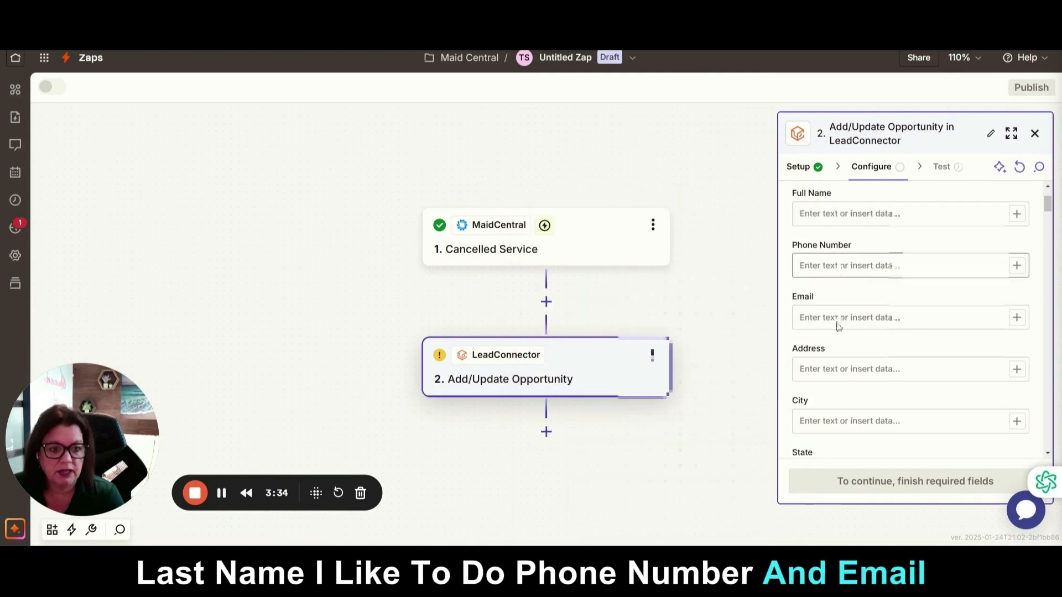
# Map the trigger's Phone Number and Email Address into Phone and Email, and set Mark as Lead to False
pyautogui.click(1018, 267)
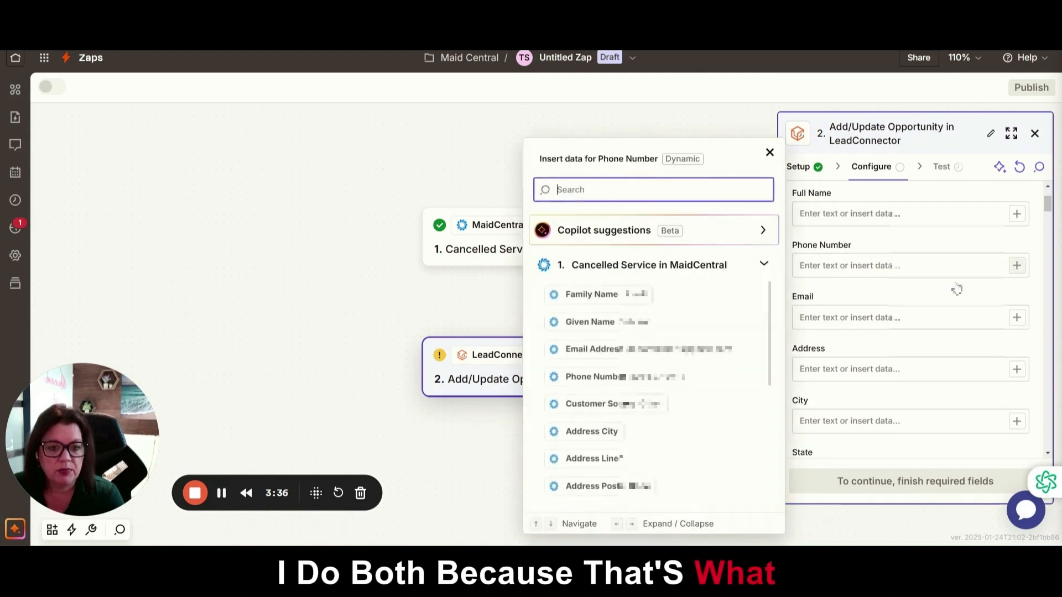
pyautogui.click(671, 378)
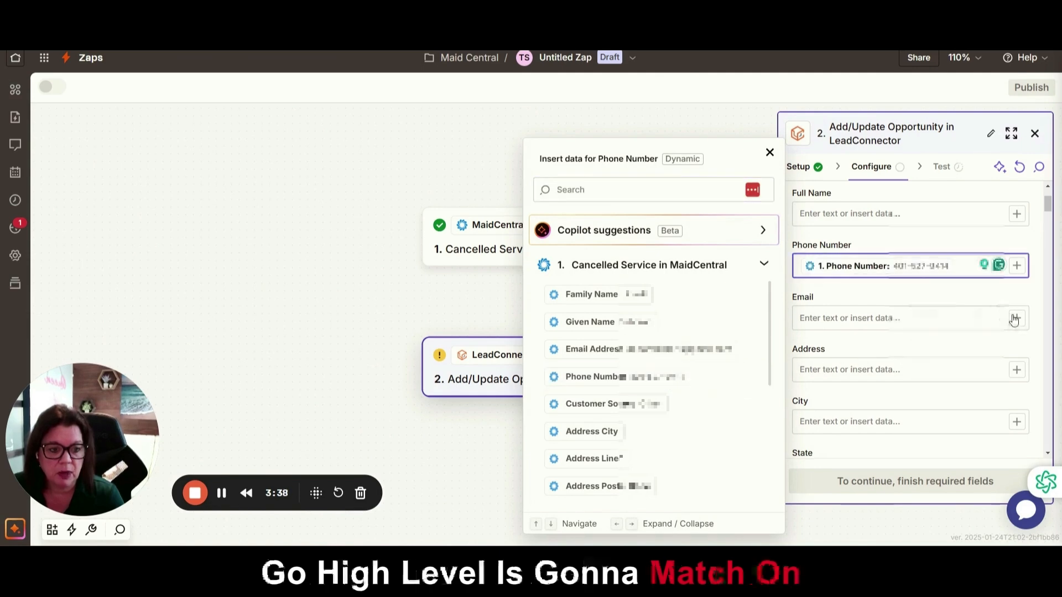
pyautogui.click(896, 319)
pyautogui.click(668, 362)
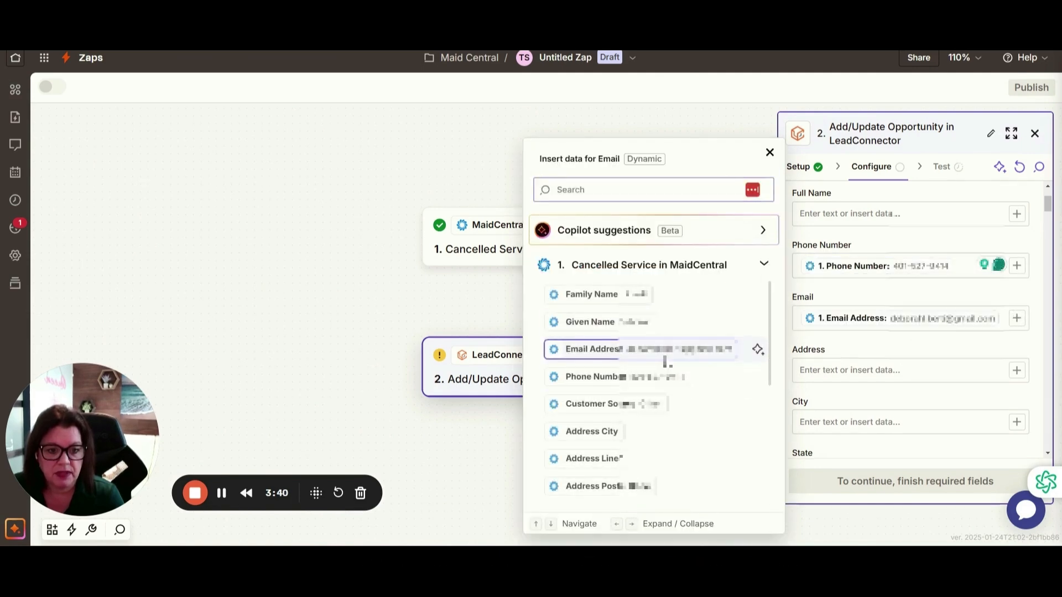
pyautogui.scroll(-2, 931, 363)
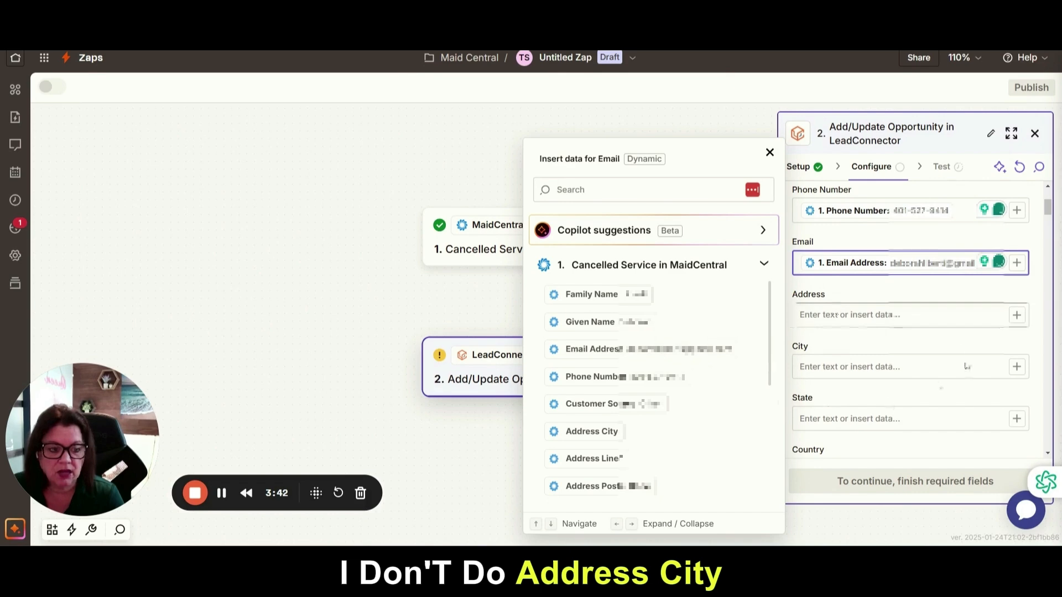
pyautogui.scroll(-10, 852, 390)
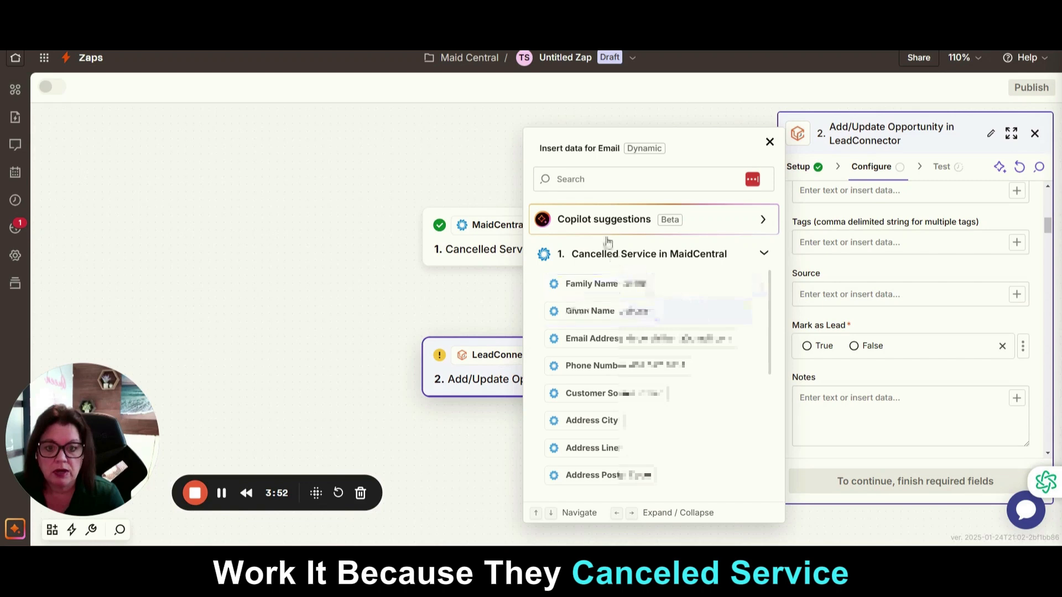
pyautogui.click(855, 346)
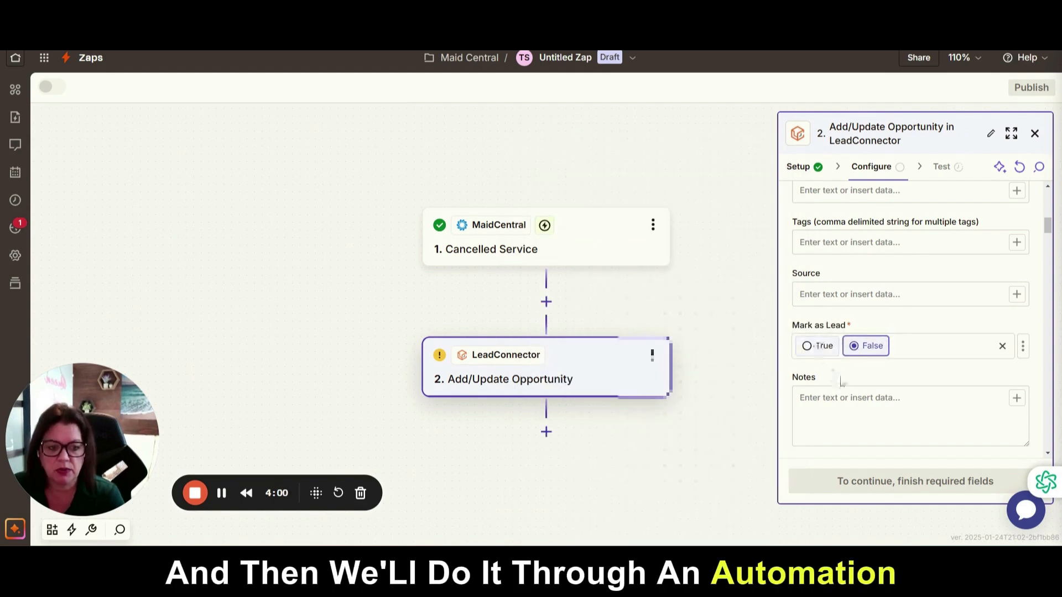
# Choose Maid Central Pipeline and the (8a) Client Cancelled stage for the opportunity
pyautogui.scroll(-5, 919, 360)
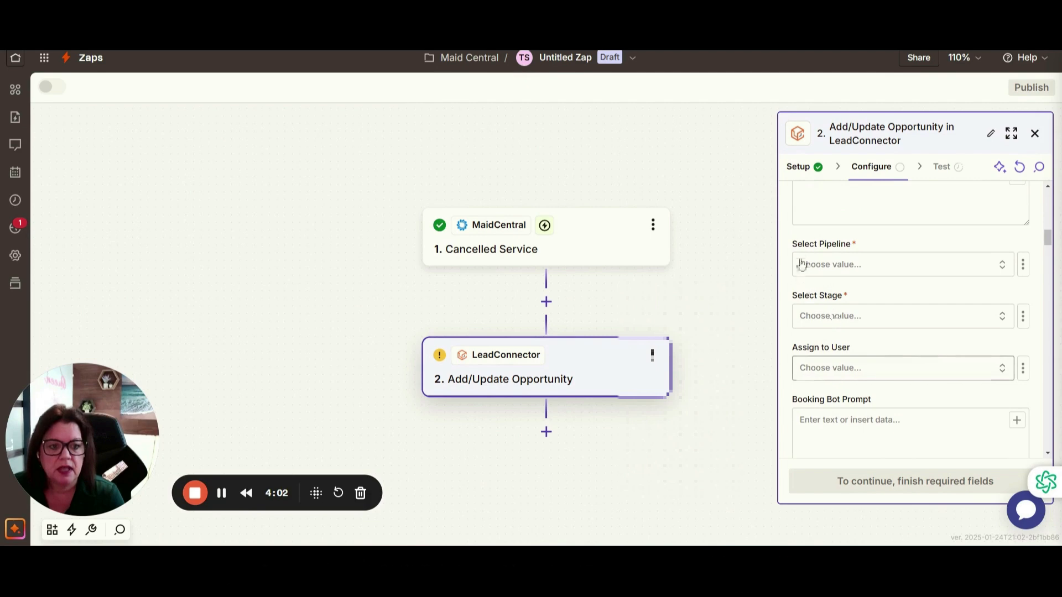
pyautogui.click(830, 270)
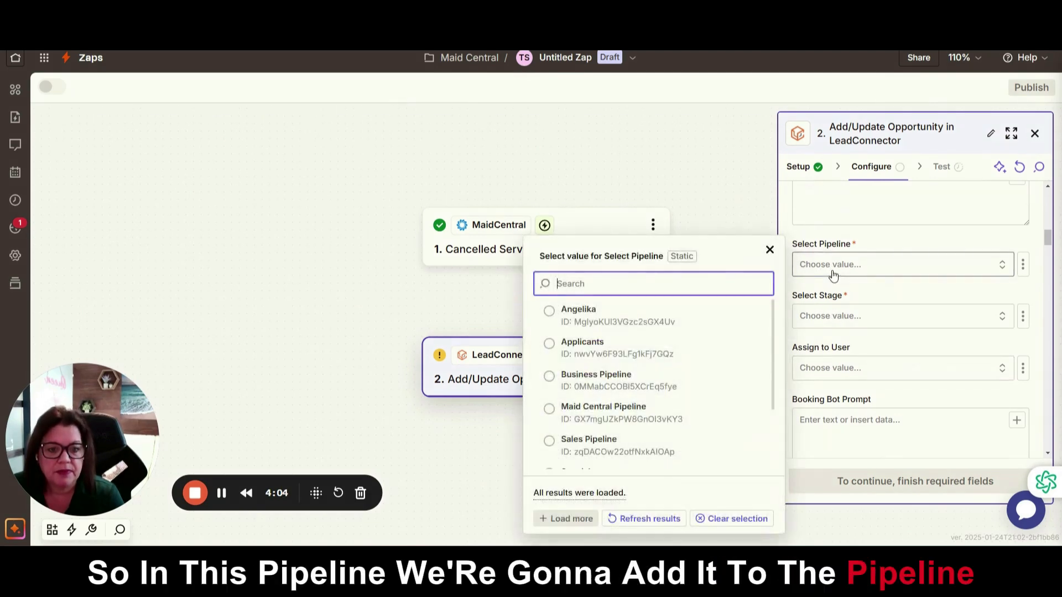
pyautogui.scroll(-1, 603, 395)
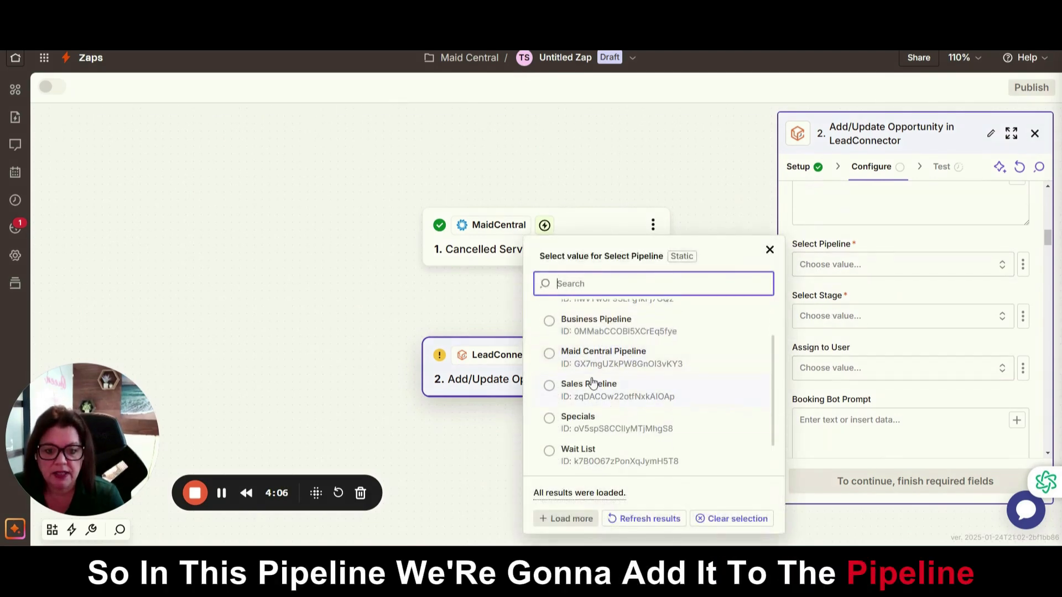
pyautogui.click(603, 357)
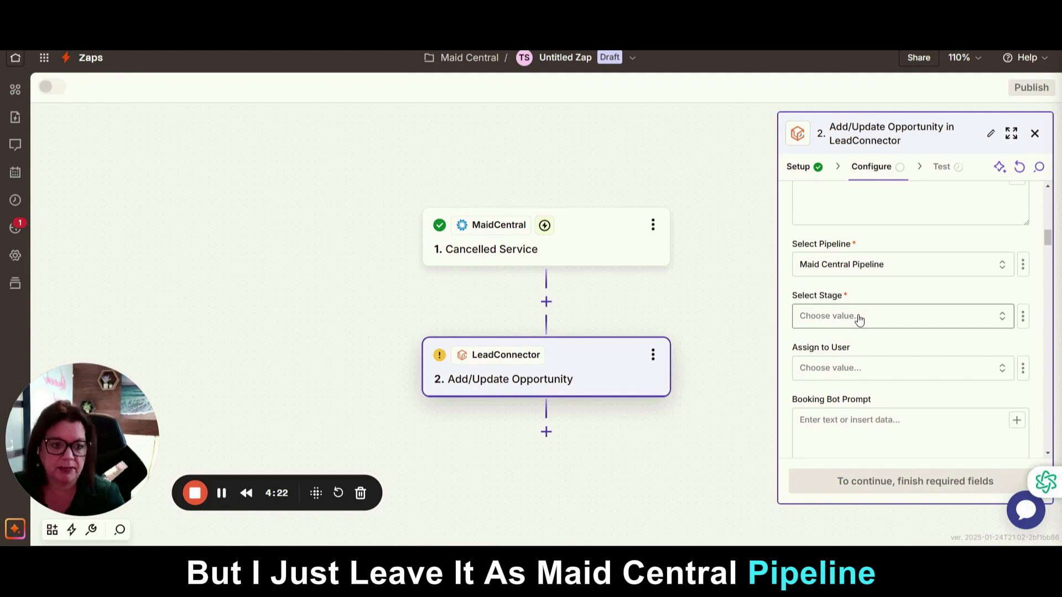
pyautogui.click(858, 318)
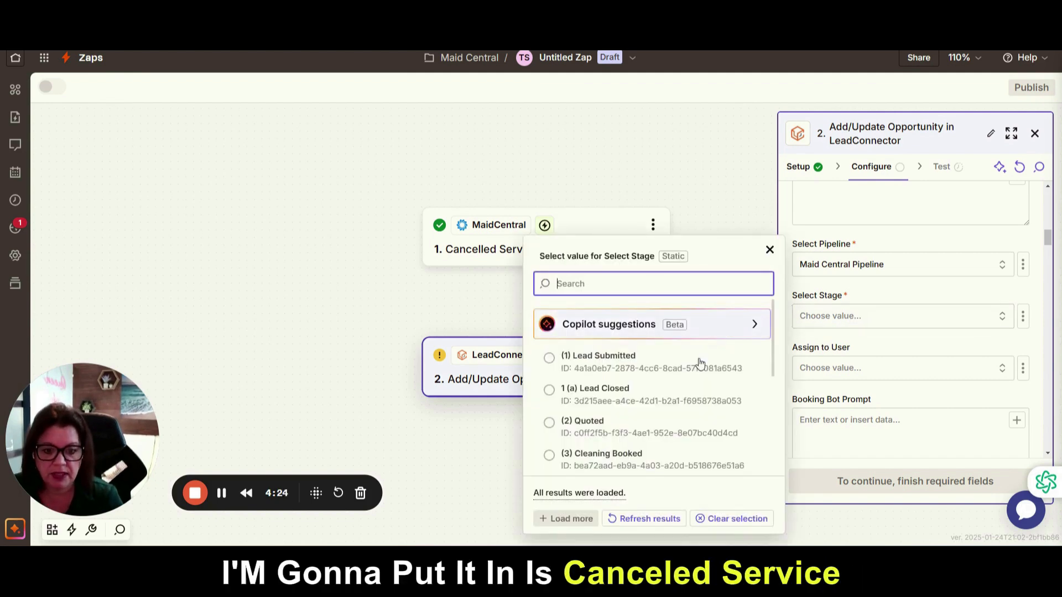
pyautogui.scroll(-5, 700, 362)
pyautogui.scroll(-4, 682, 400)
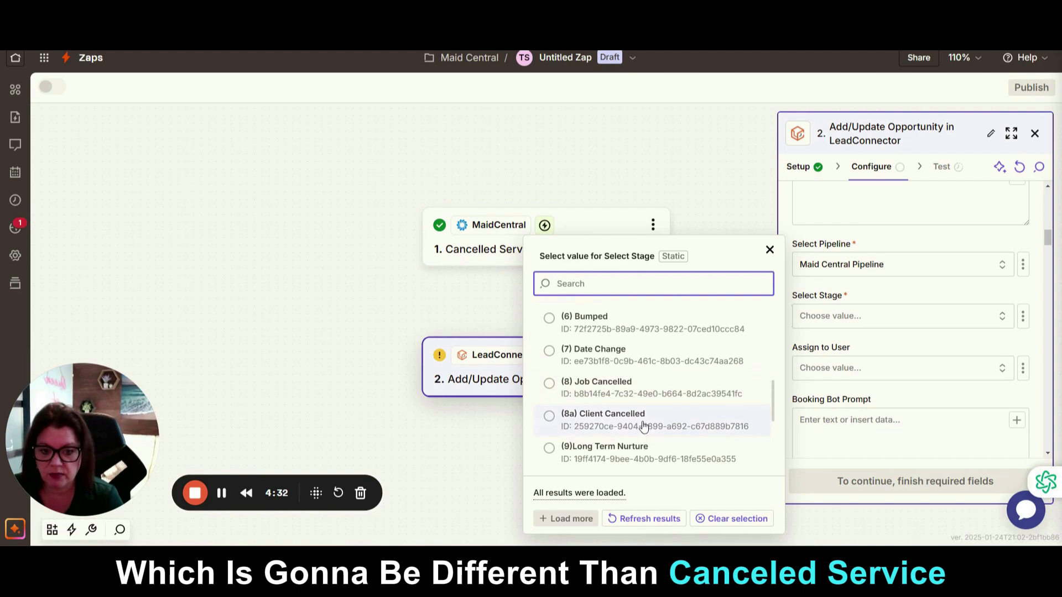
pyautogui.click(602, 425)
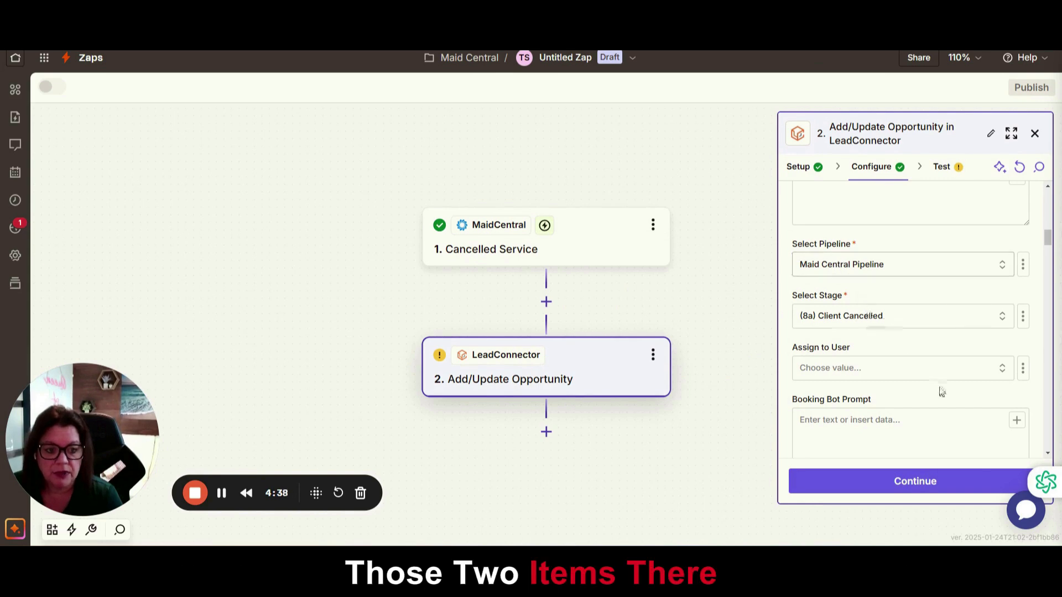
# Scroll to Date of Cancellation and close its data picker without inserting a value
pyautogui.scroll(-7, 937, 394)
pyautogui.scroll(-2, 937, 398)
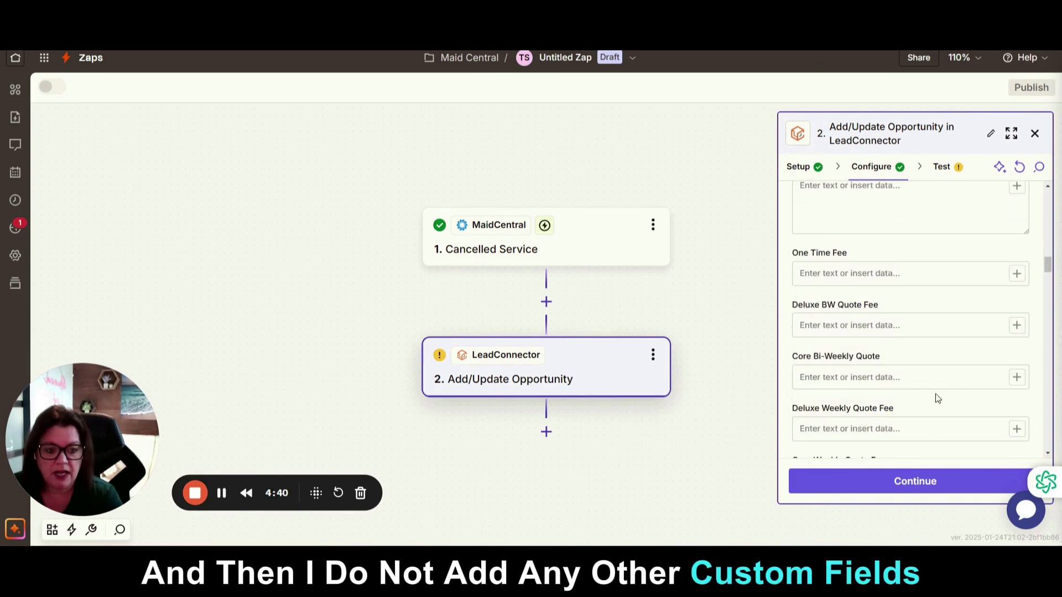
pyautogui.scroll(-5, 884, 378)
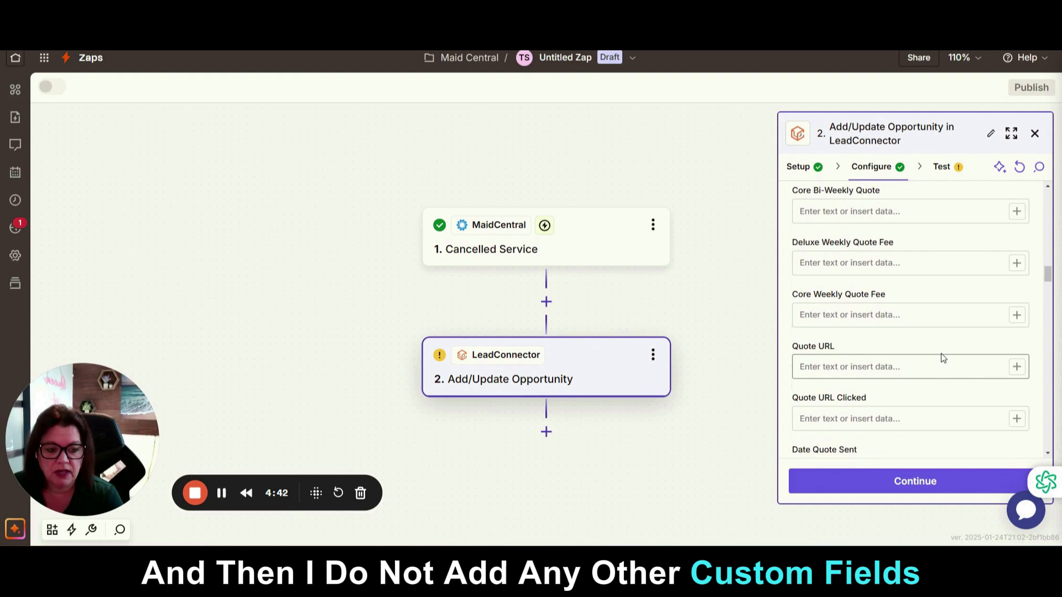
pyautogui.scroll(-7, 942, 352)
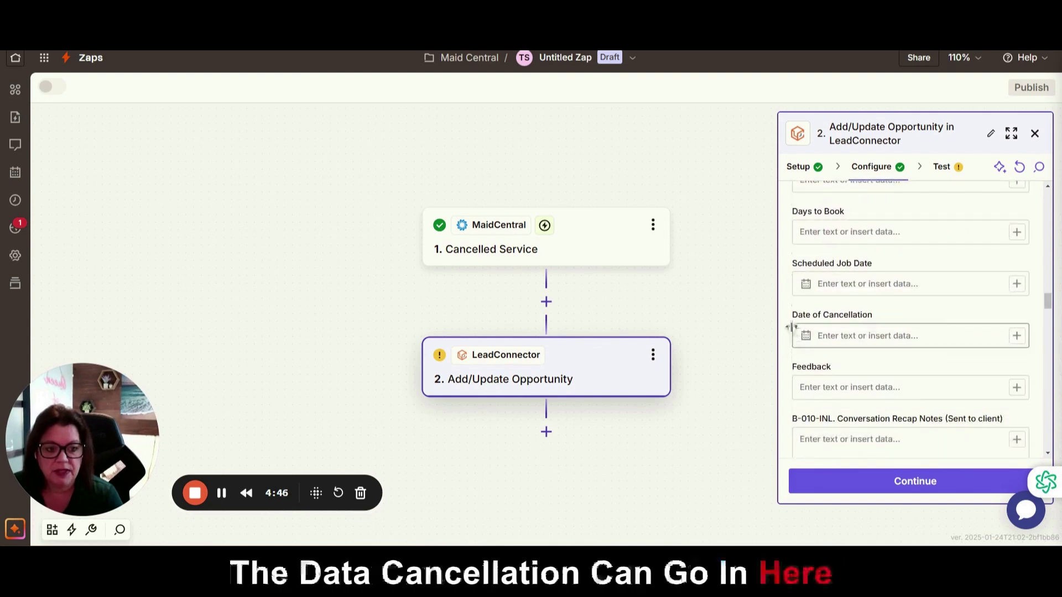
pyautogui.click(1017, 336)
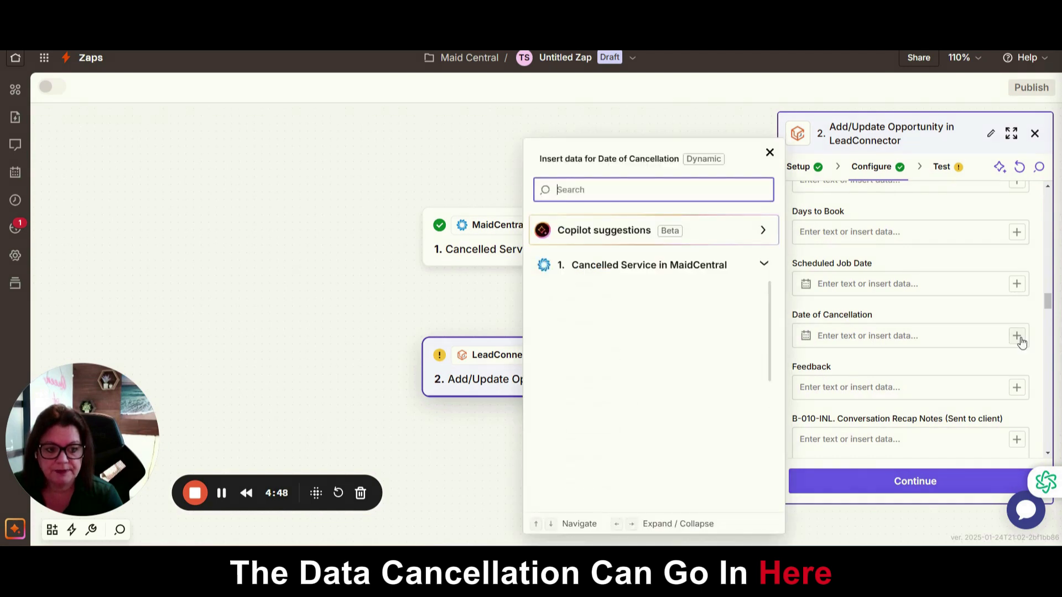
pyautogui.scroll(-5, 702, 429)
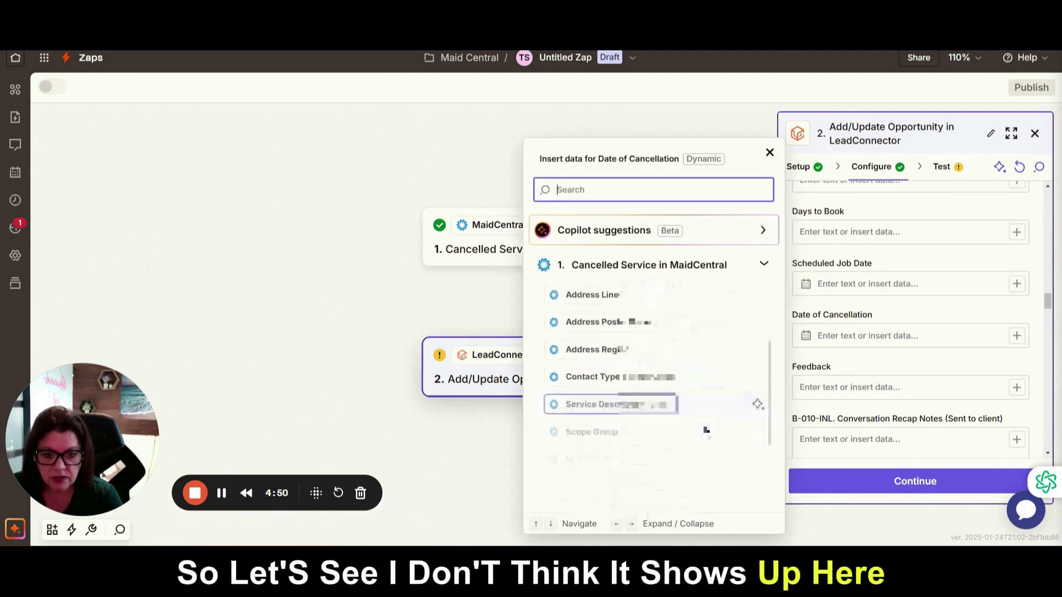
pyautogui.scroll(-5, 707, 429)
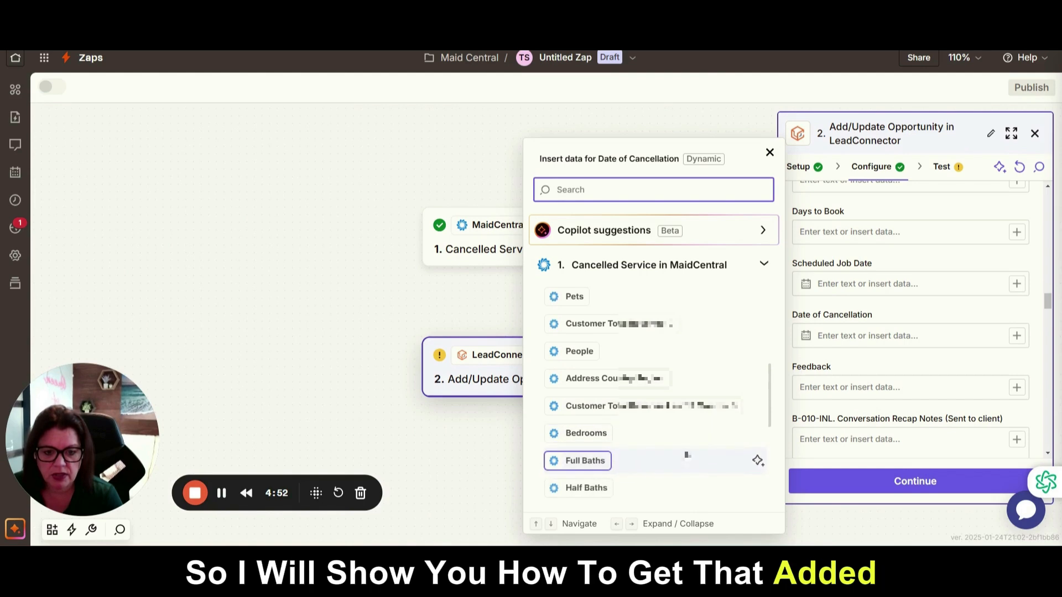
pyautogui.scroll(-3, 684, 423)
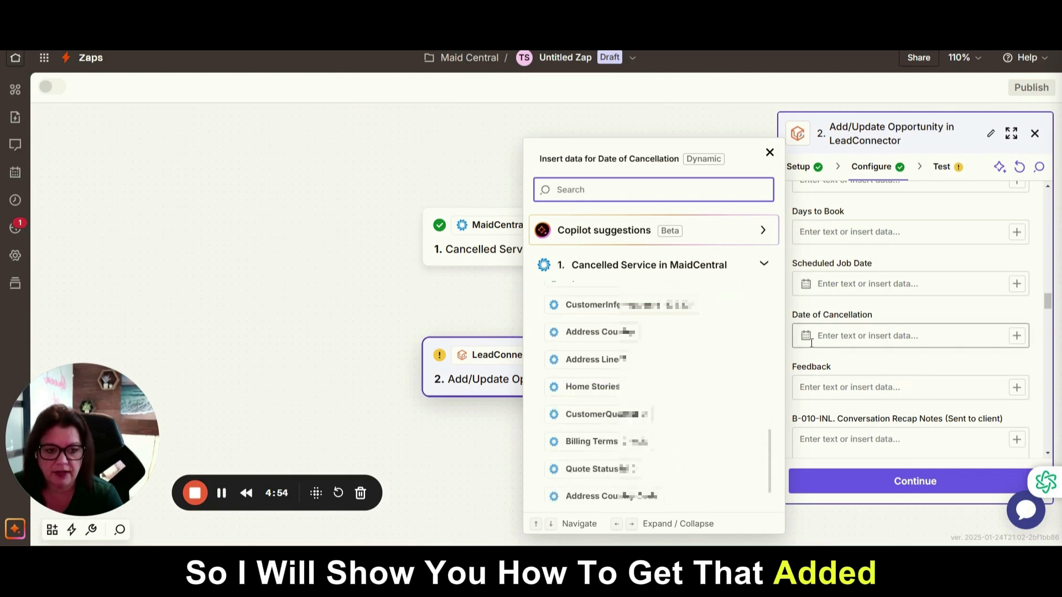
pyautogui.click(915, 313)
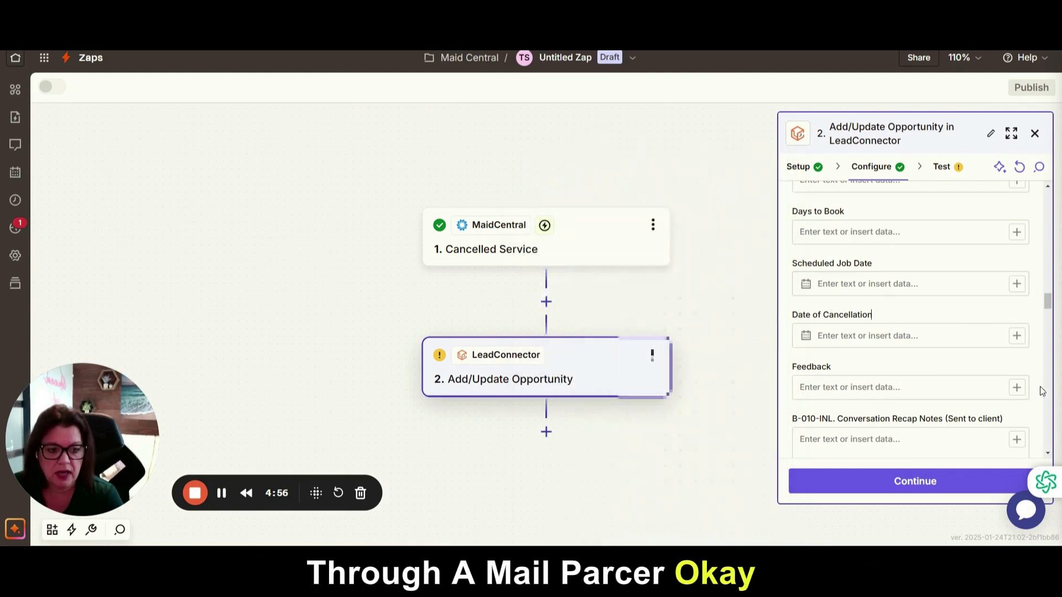
pyautogui.scroll(-9, 918, 407)
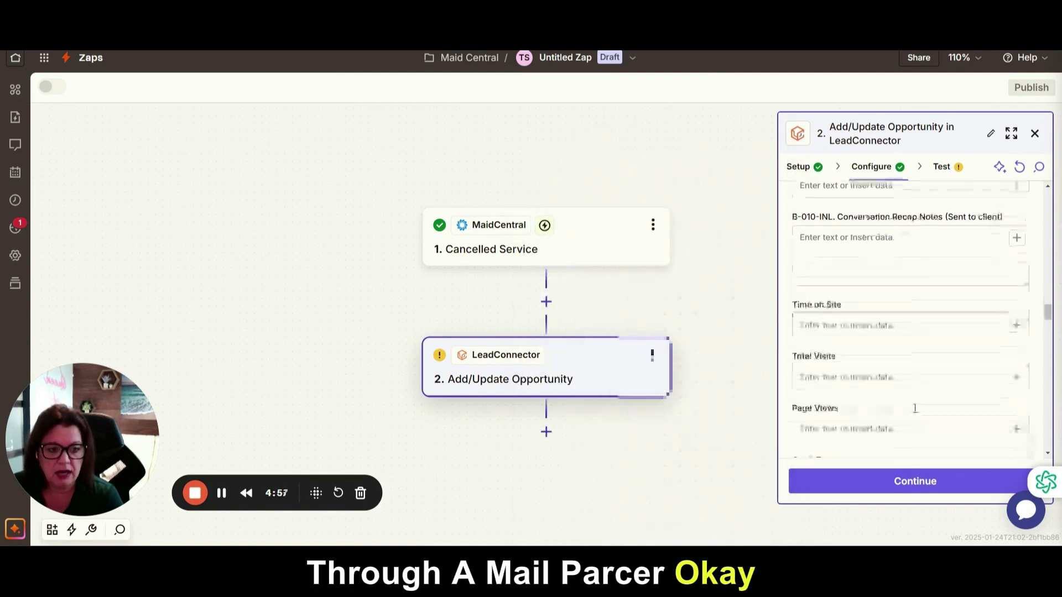
# Reopen the Cancelled Service trigger and step through its test records
pyautogui.click(931, 483)
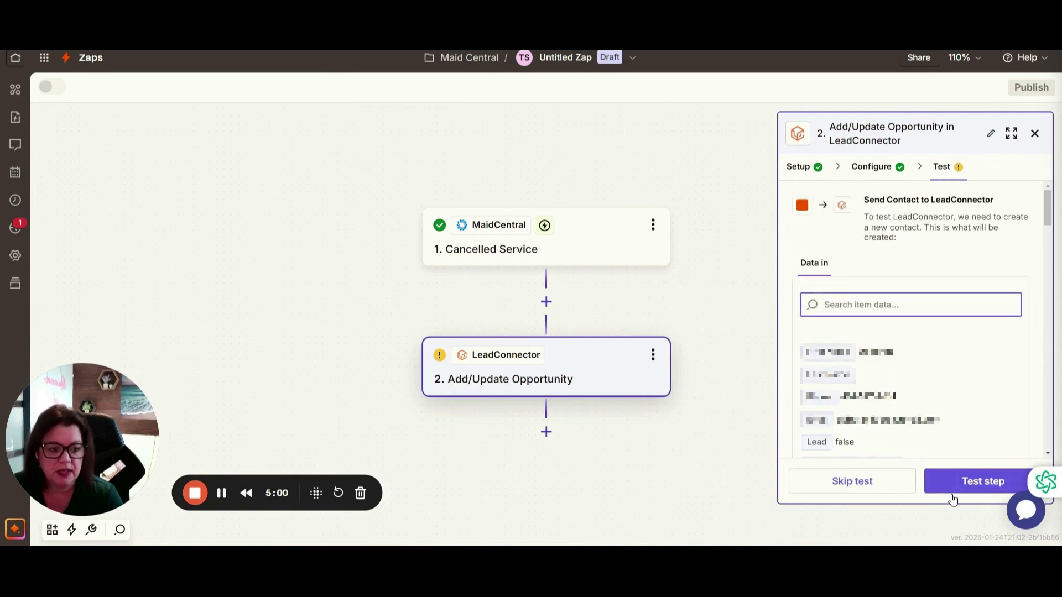
pyautogui.doubleClick(873, 379)
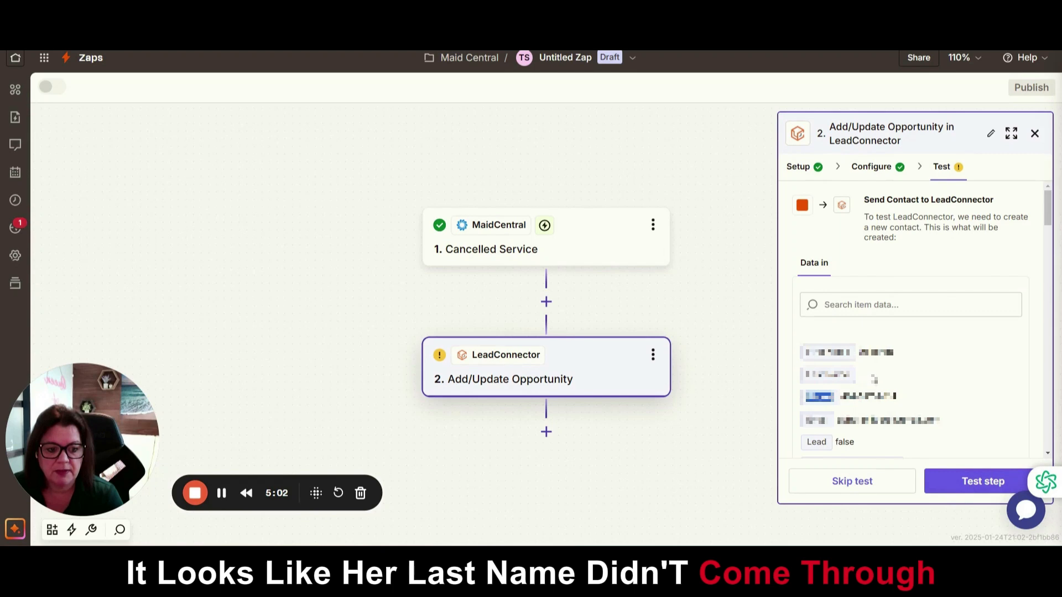
pyautogui.click(603, 245)
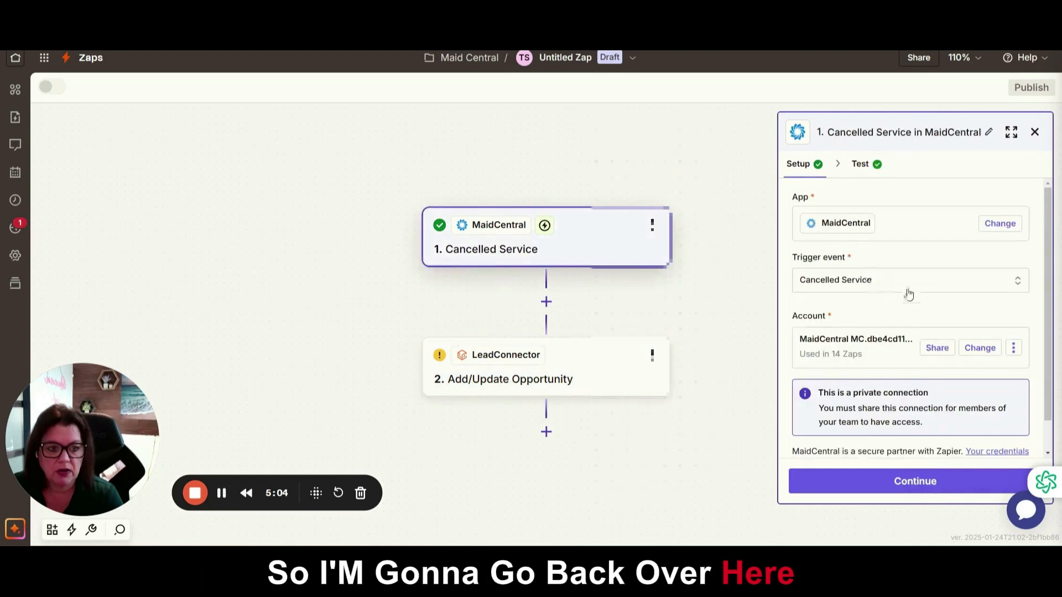
pyautogui.click(932, 485)
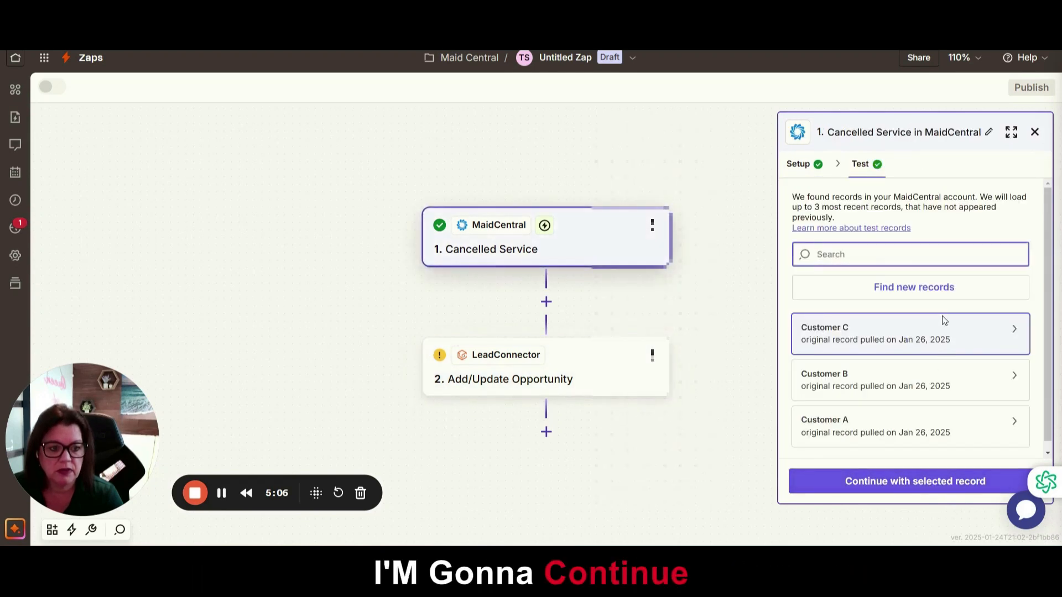
# Map the MaidCentral Family Name into Last Name and send a test to LeadConnector
pyautogui.moveTo(959, 387)
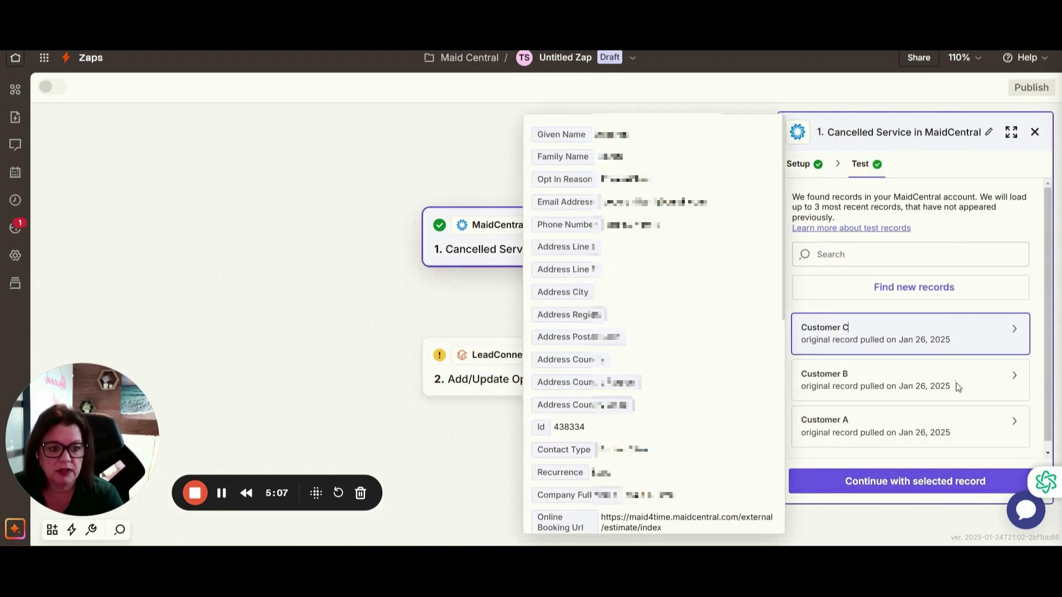
pyautogui.click(952, 489)
pyautogui.click(947, 490)
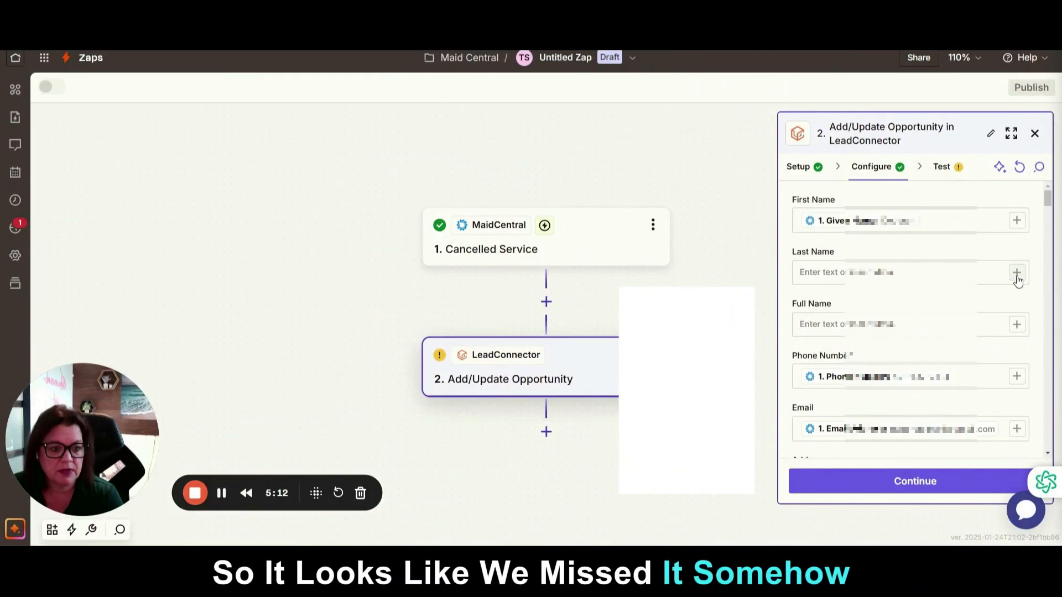
pyautogui.click(1017, 272)
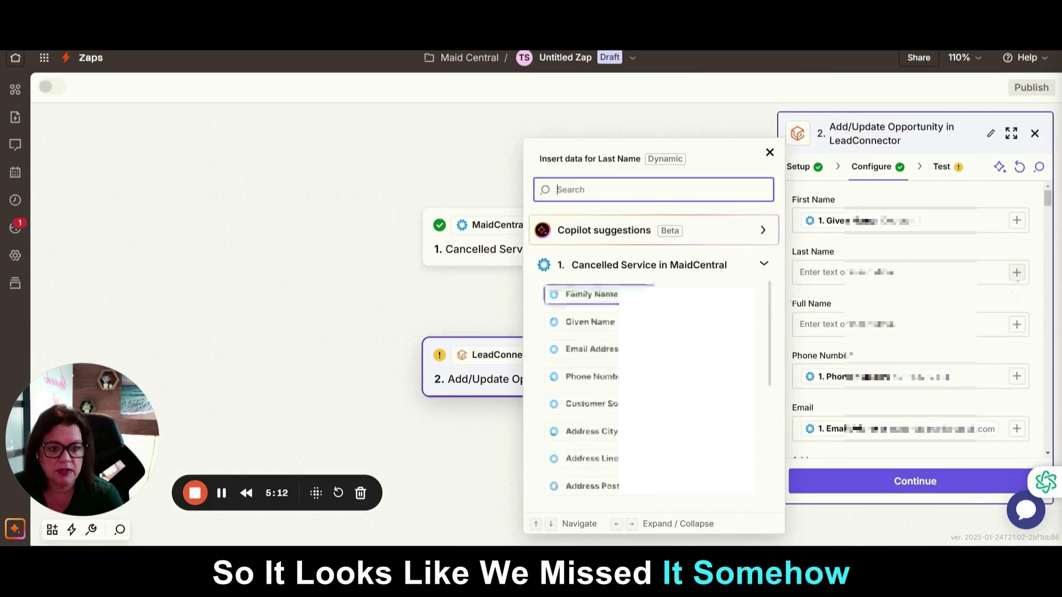
pyautogui.click(758, 295)
pyautogui.click(939, 479)
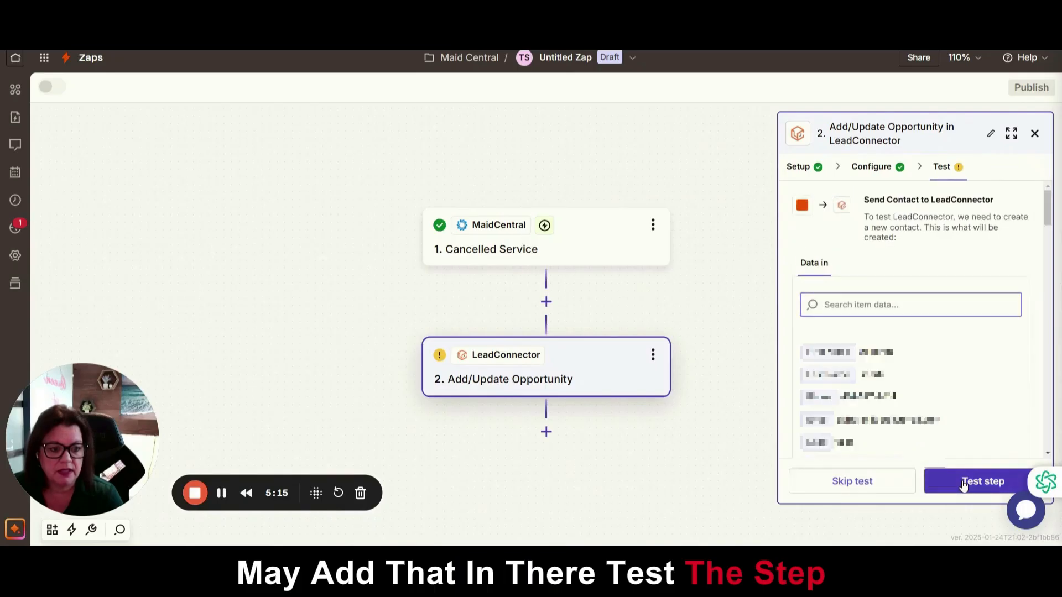
pyautogui.click(964, 482)
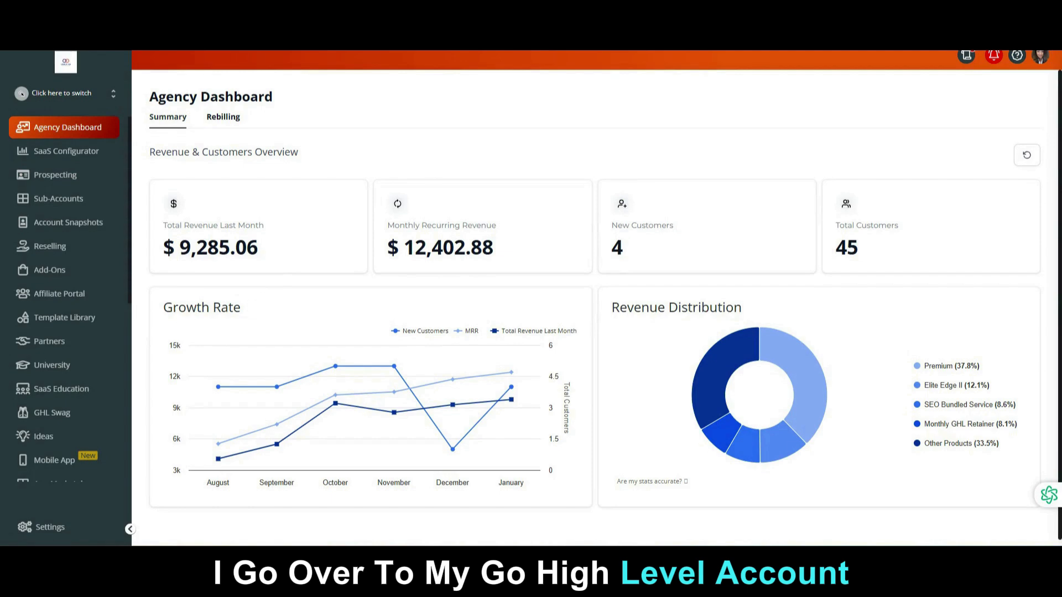
# Switch GoHighLevel into the client's sub-account from the sub-account list
pyautogui.click(66, 93)
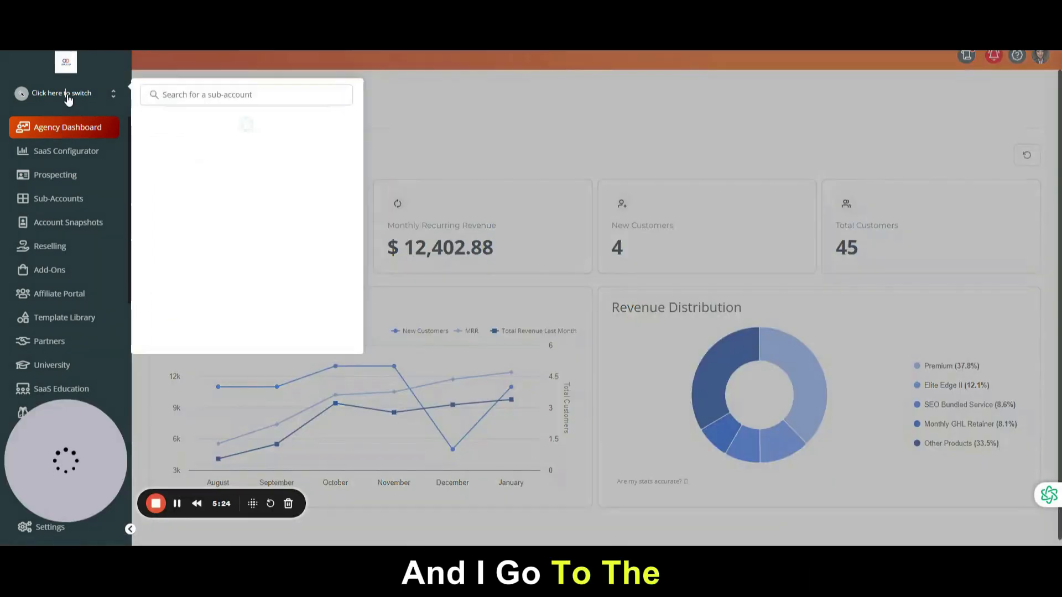
pyautogui.scroll(-5, 232, 216)
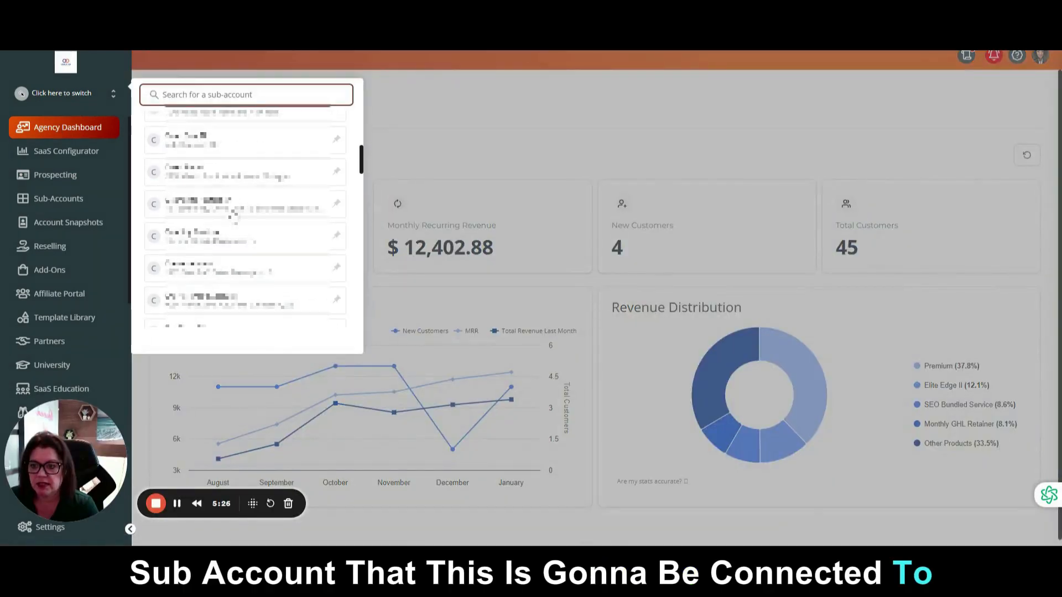
pyautogui.scroll(-5, 236, 219)
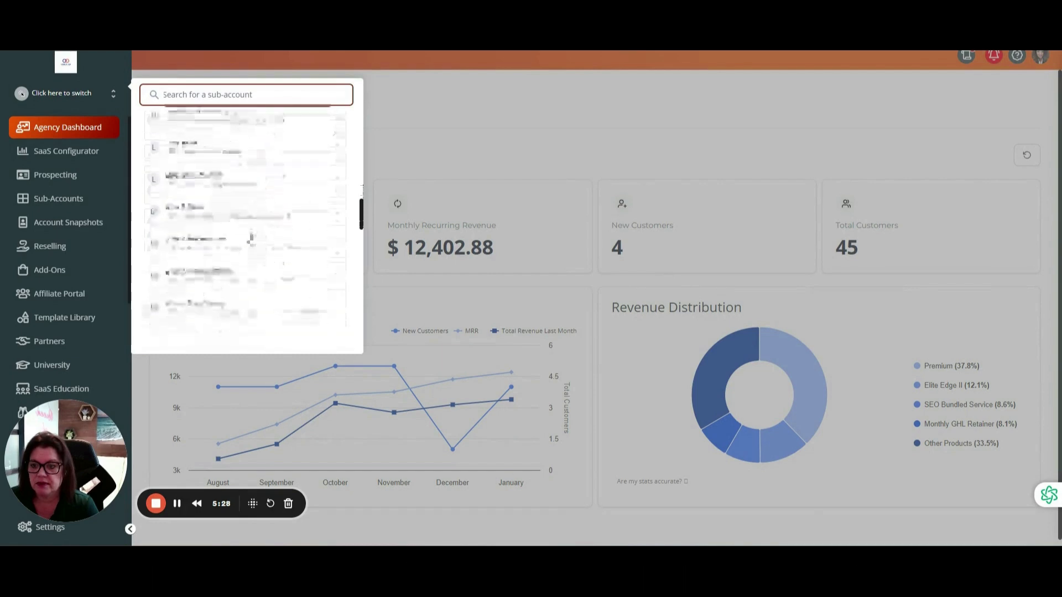
pyautogui.click(236, 220)
pyautogui.moveTo(71, 422); pyautogui.dragTo(764, 89)
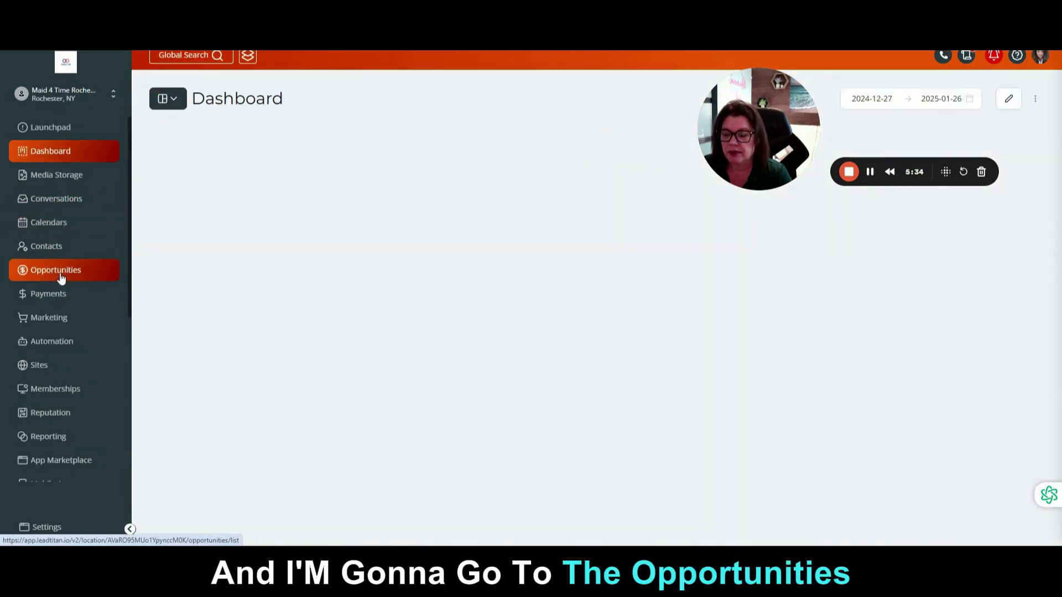
# Show the Maid Central Pipeline on the Opportunities board and scroll to the (8a) Client Cancelled column
pyautogui.click(60, 277)
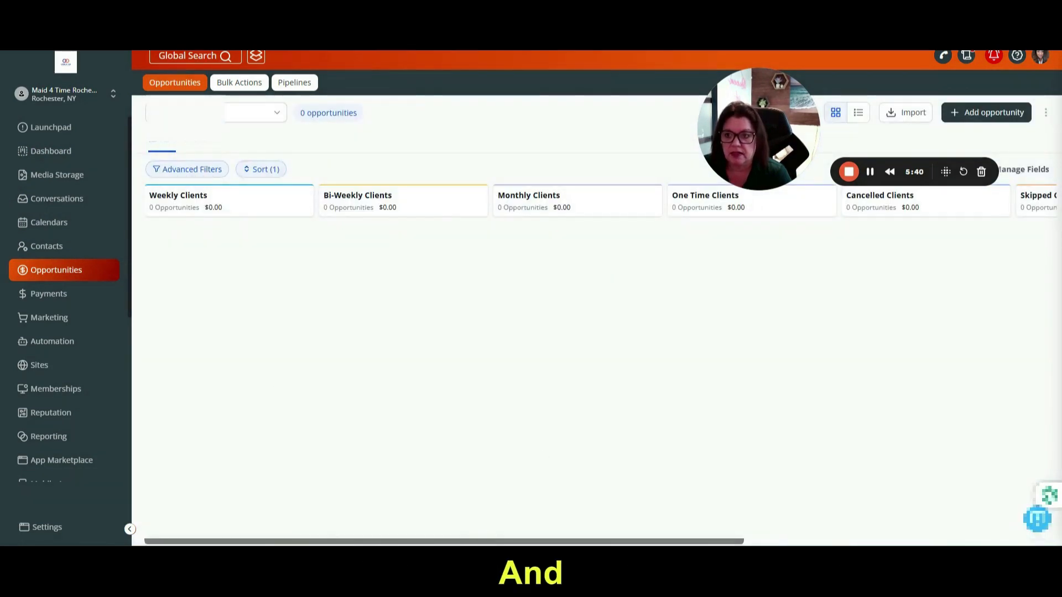
pyautogui.click(244, 112)
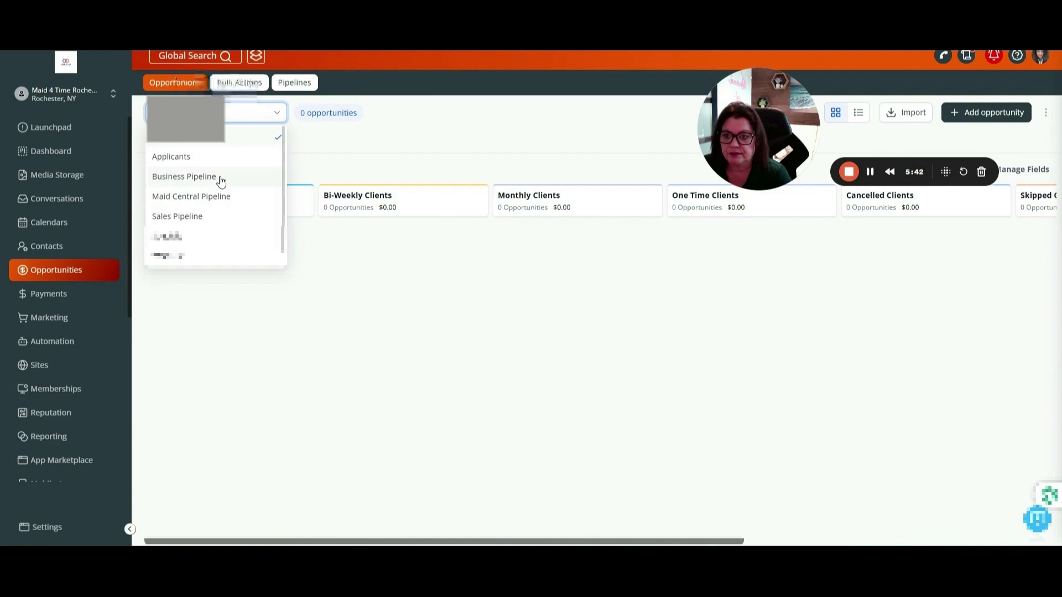
pyautogui.click(221, 197)
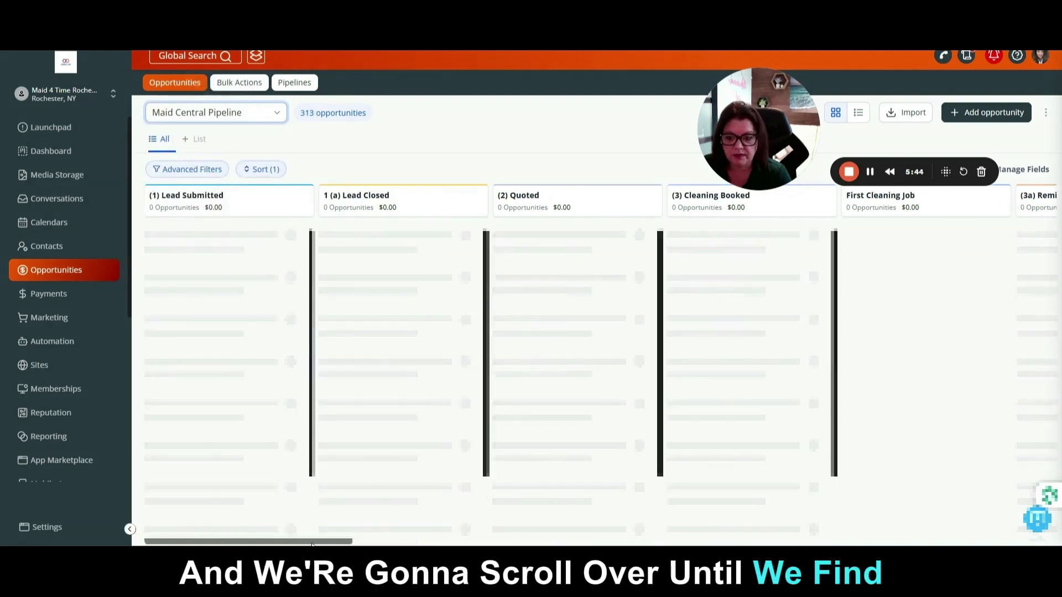
pyautogui.hscroll(3, 363, 534)
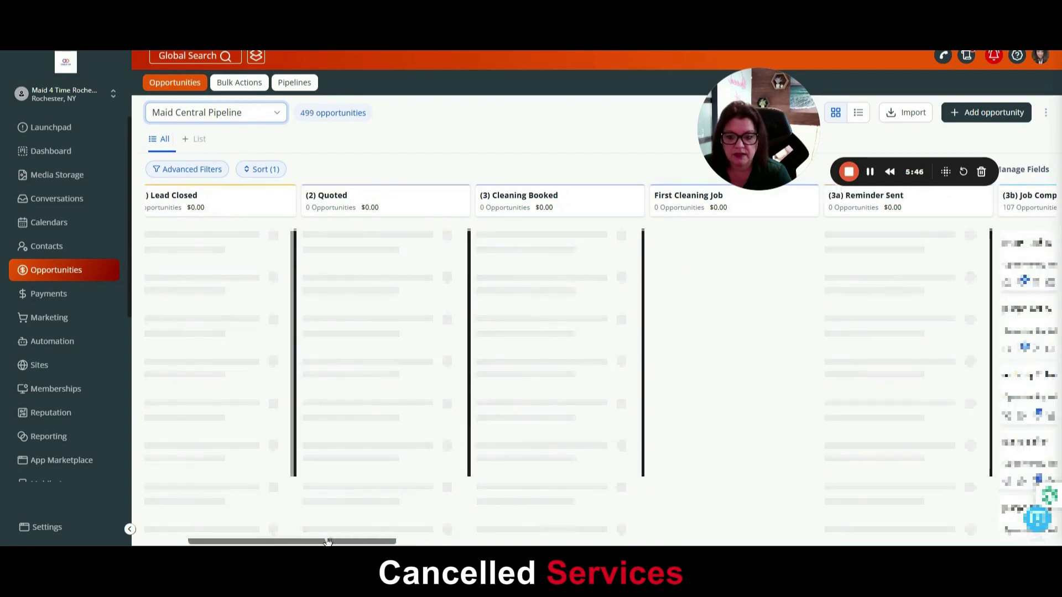
pyautogui.hscroll(2, 328, 542)
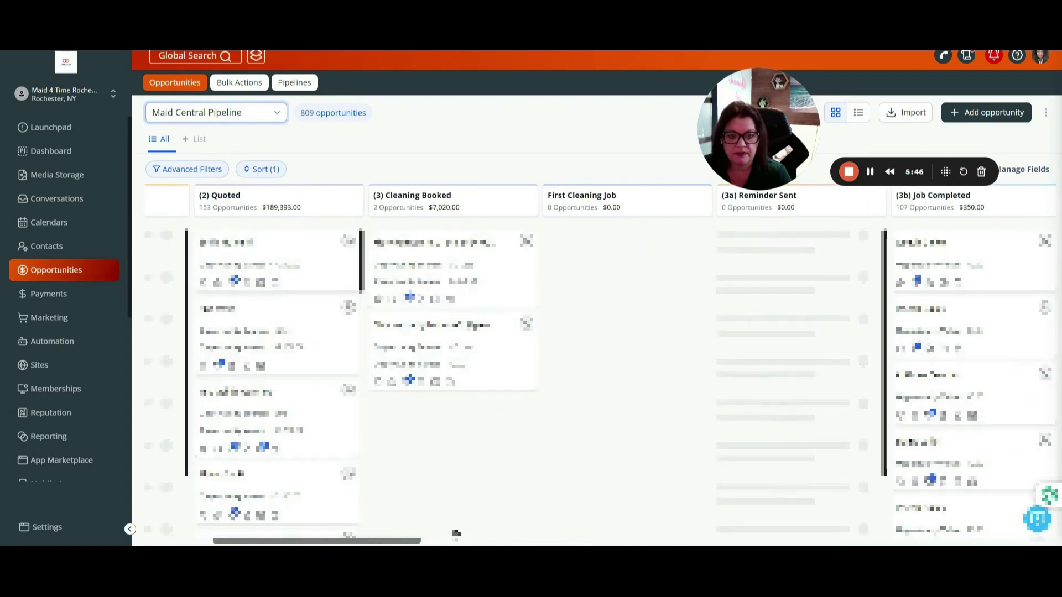
pyautogui.hscroll(8, 455, 534)
pyautogui.moveTo(539, 540); pyautogui.dragTo(759, 535)
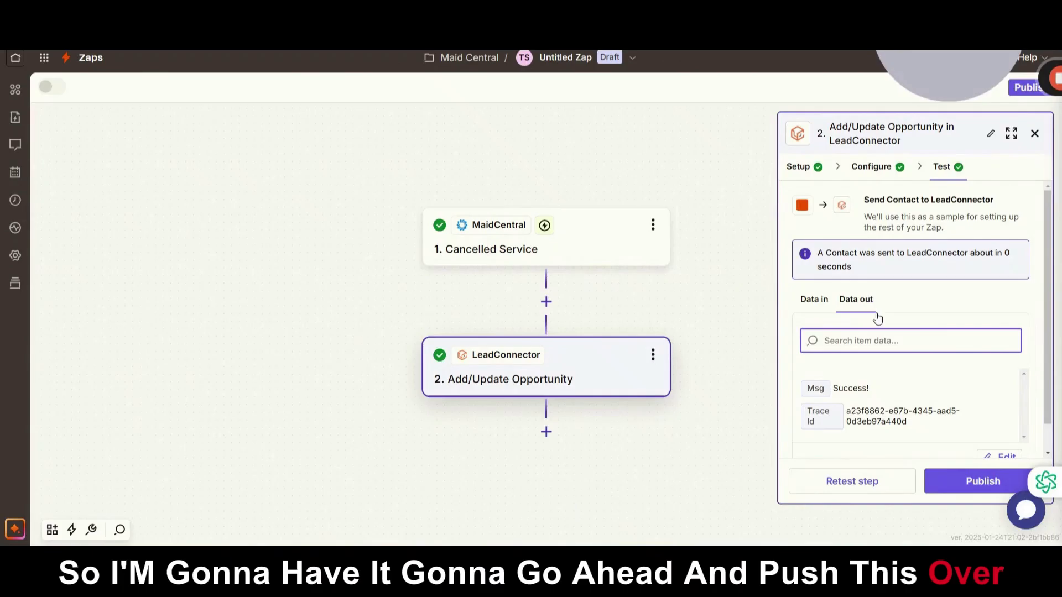
# Publish the Zap so it runs live as version v1
pyautogui.click(973, 487)
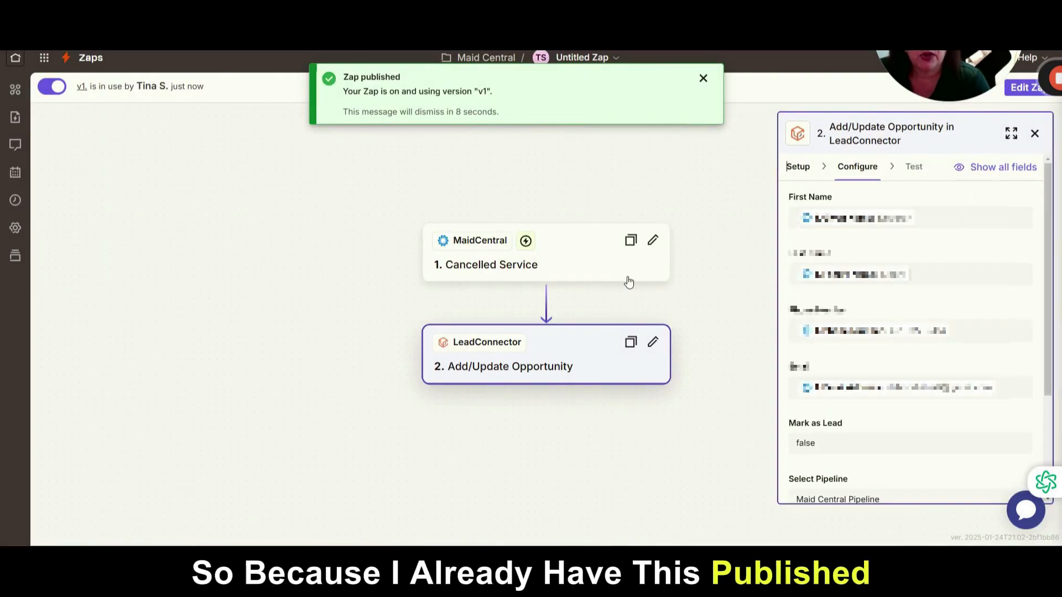
pyautogui.moveTo(917, 67); pyautogui.dragTo(570, 238)
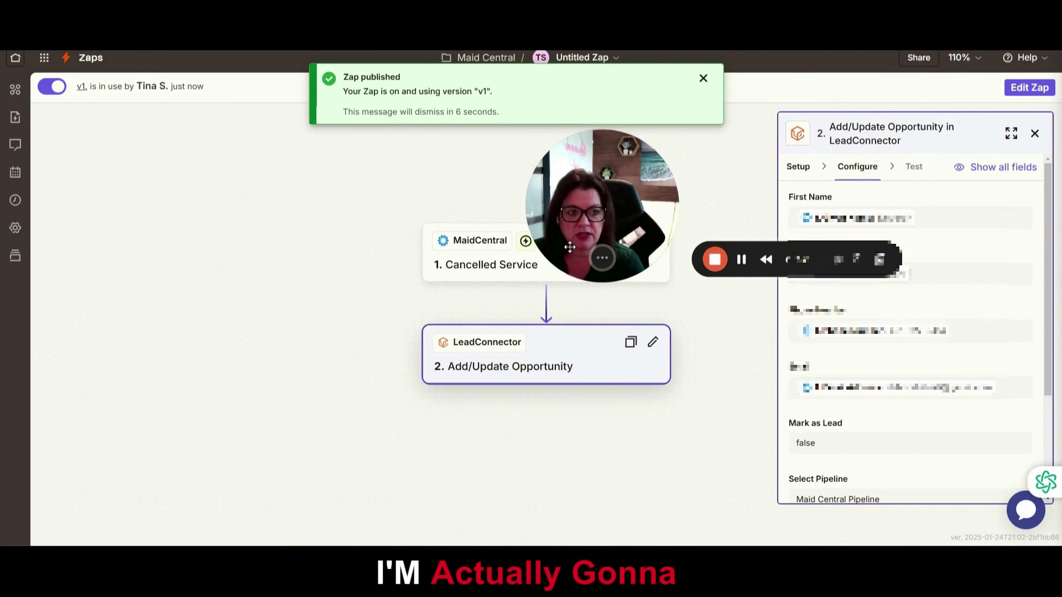